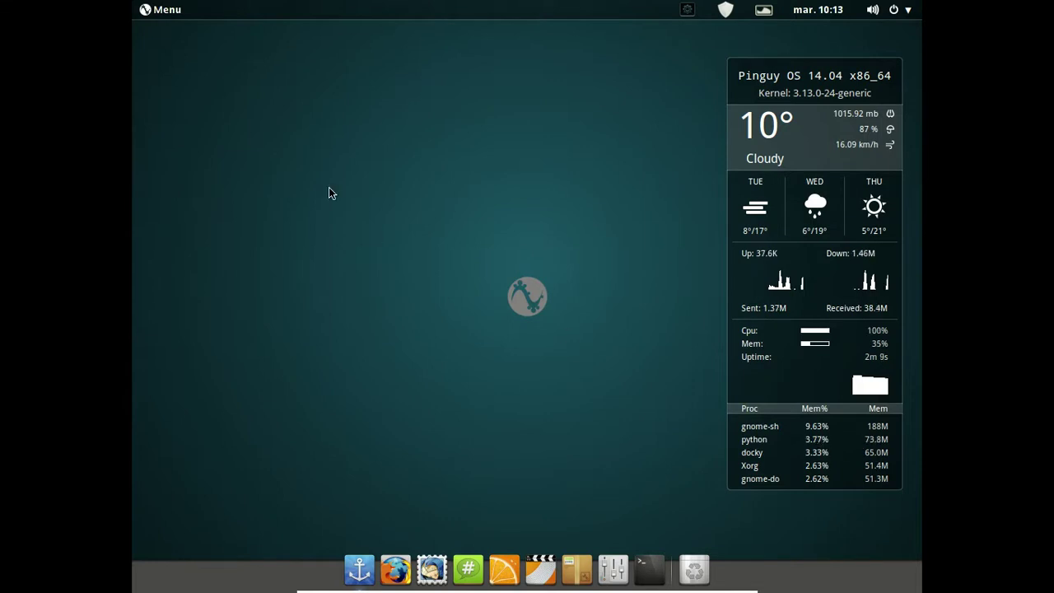
click(153, 18)
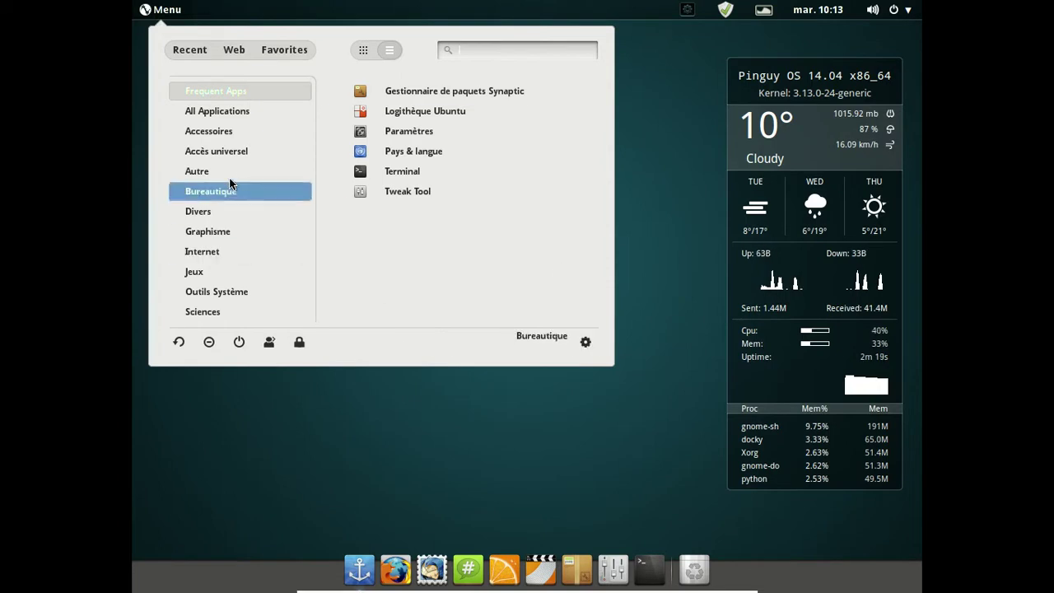
click(596, 494)
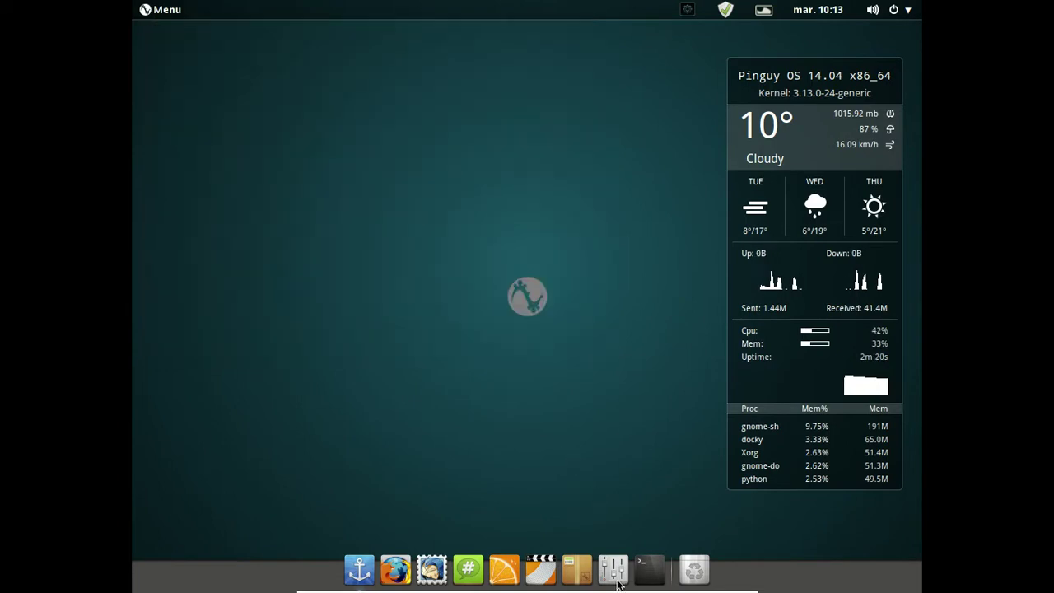
Step: Open Tweak Tool, look through the full list of shell extensions, and close it
click(618, 576)
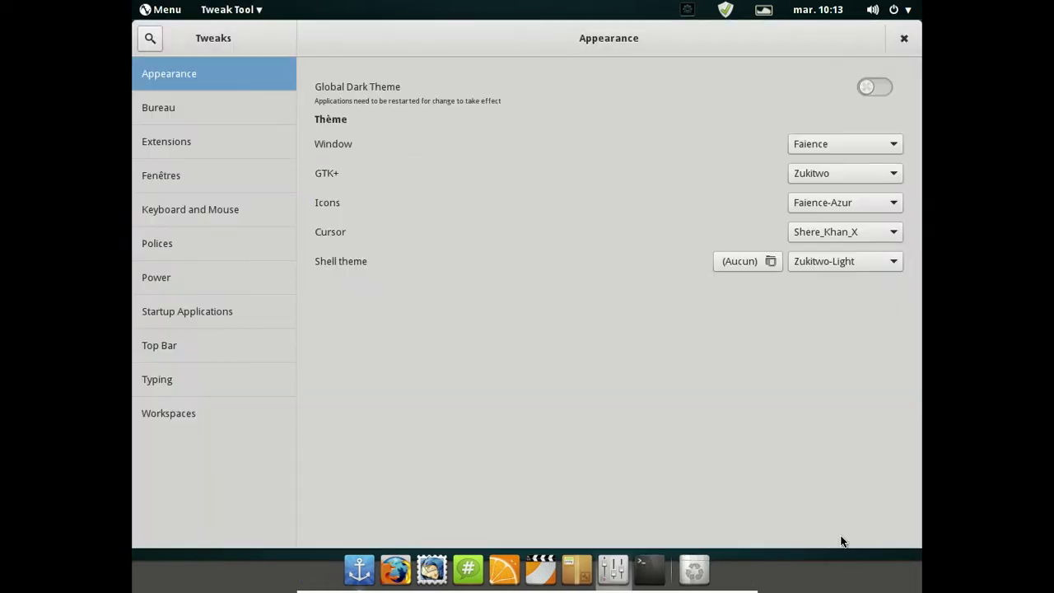
click(227, 146)
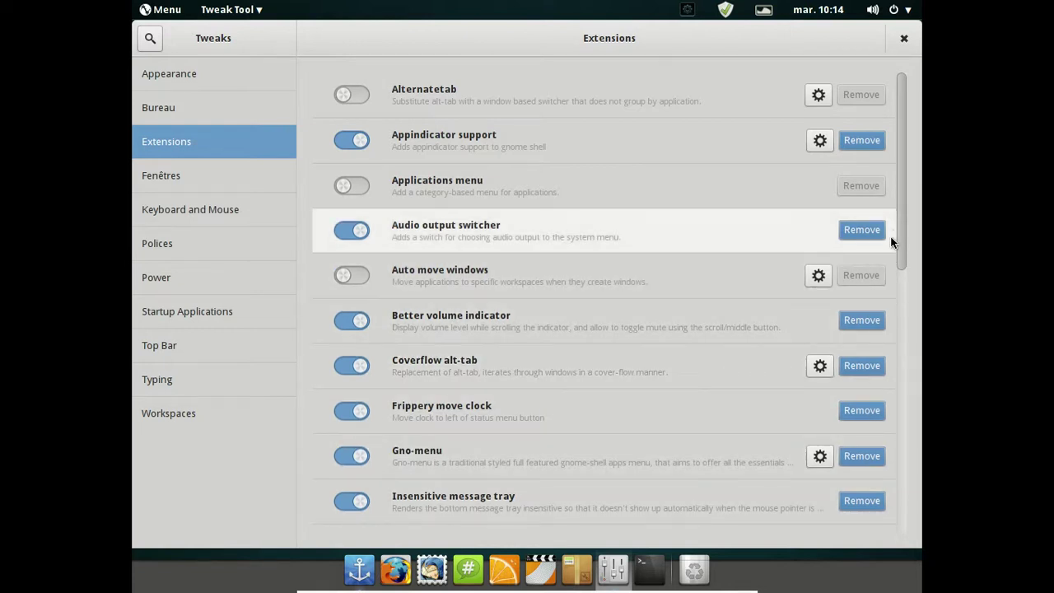
scroll(894, 252, down, 2)
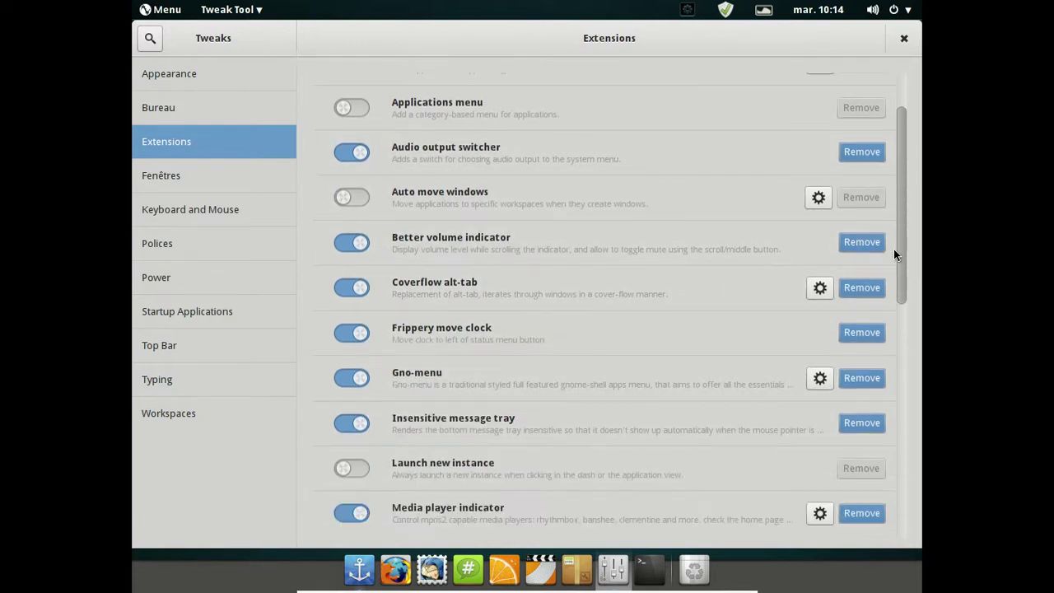
scroll(896, 311, down, 4)
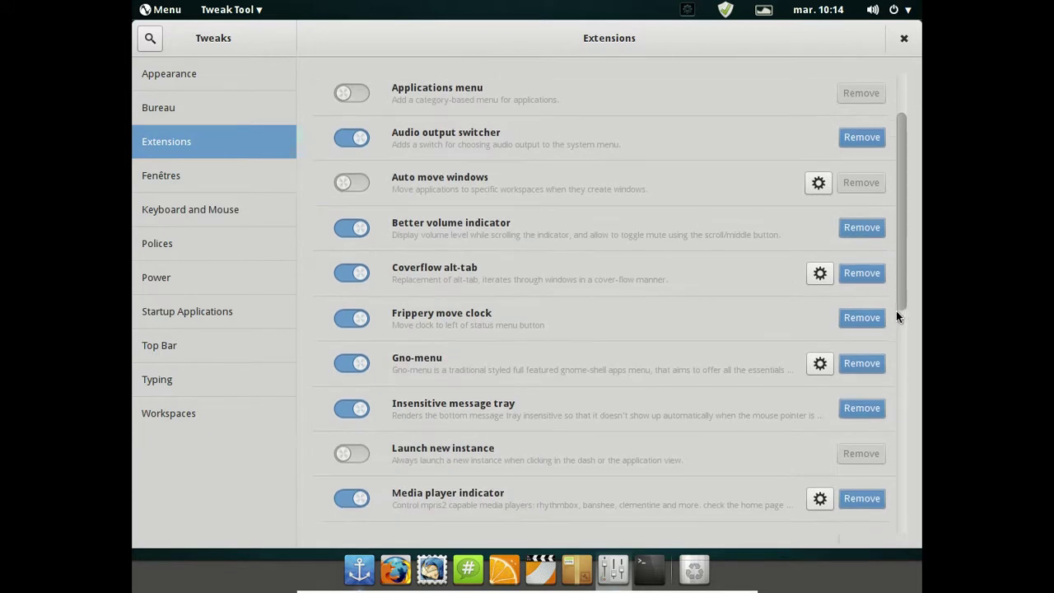
drag(902, 364, 894, 513)
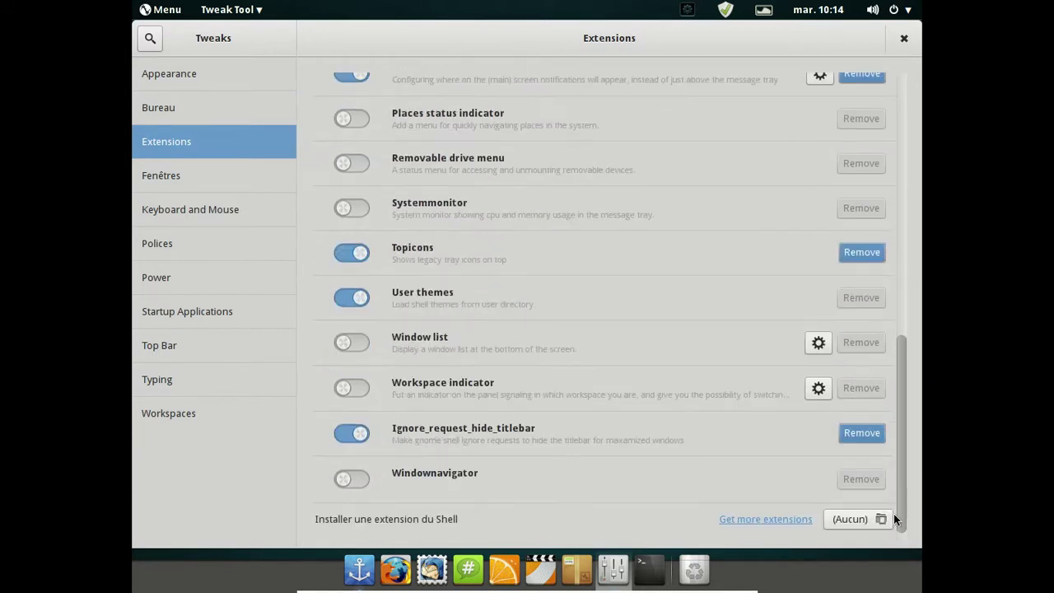
click(900, 167)
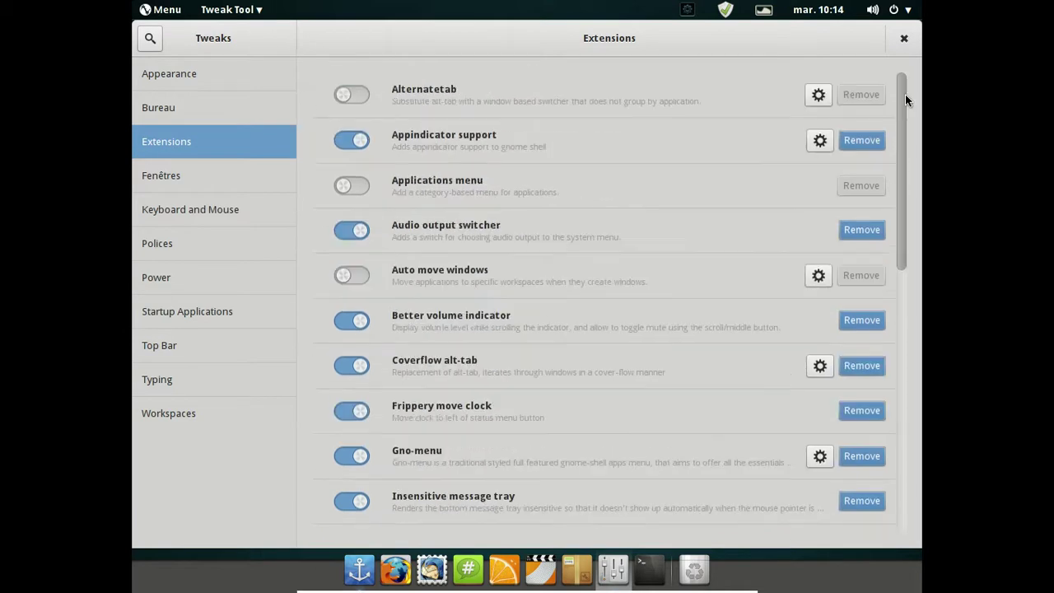
click(905, 40)
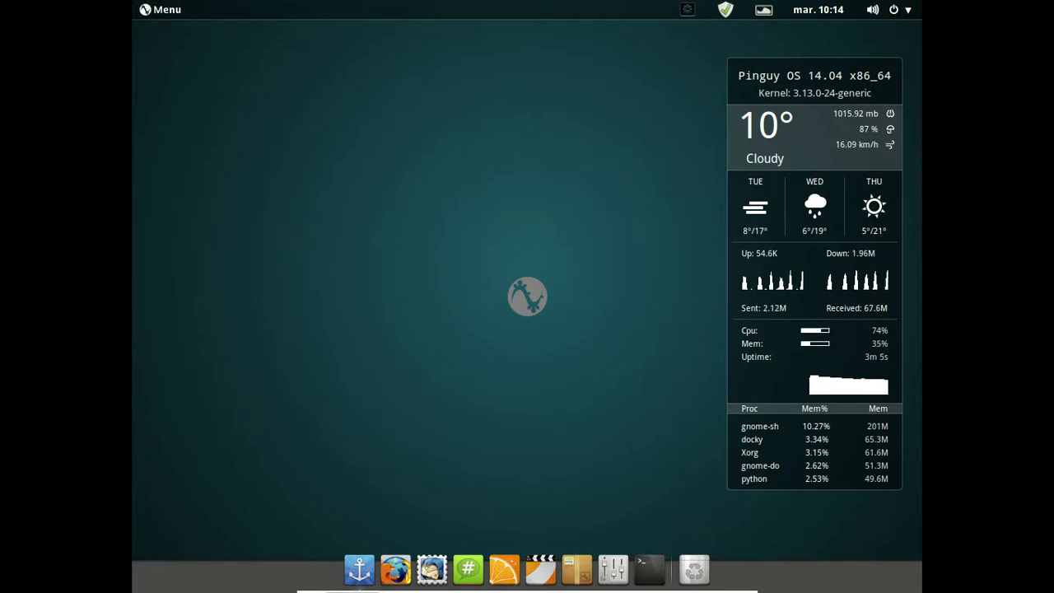
mouse_move(705, 579)
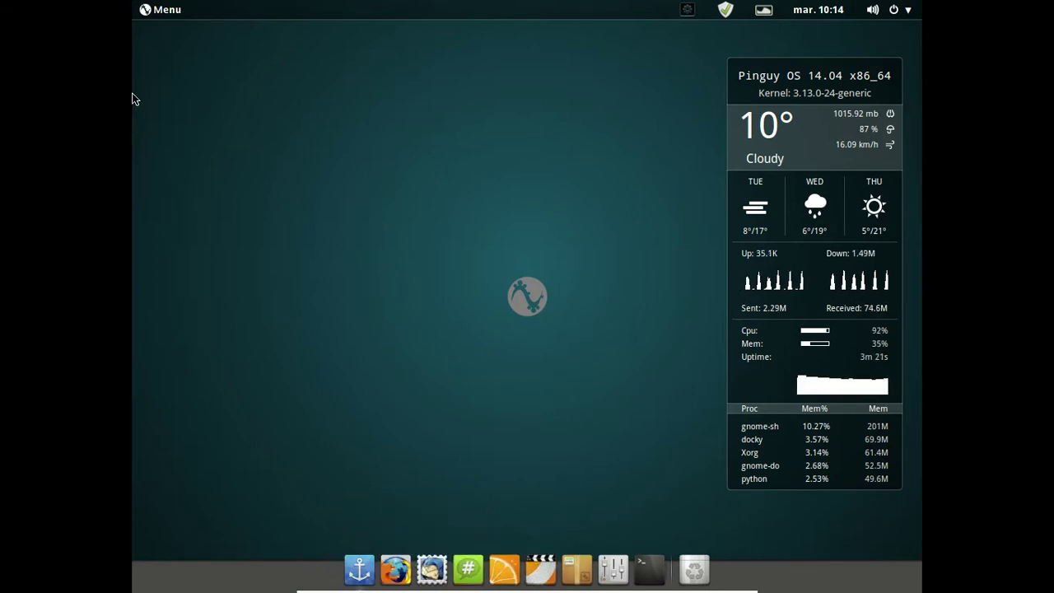
mouse_move(133, 222)
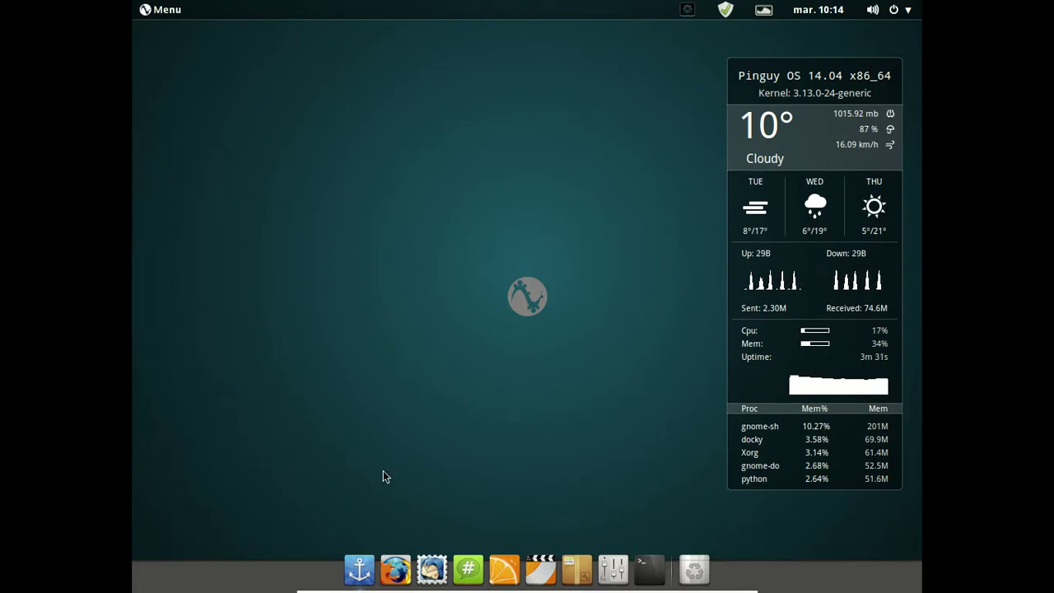
Step: Browse the installed applications in the Accessoires, Accès universel and Autre categories
click(179, 15)
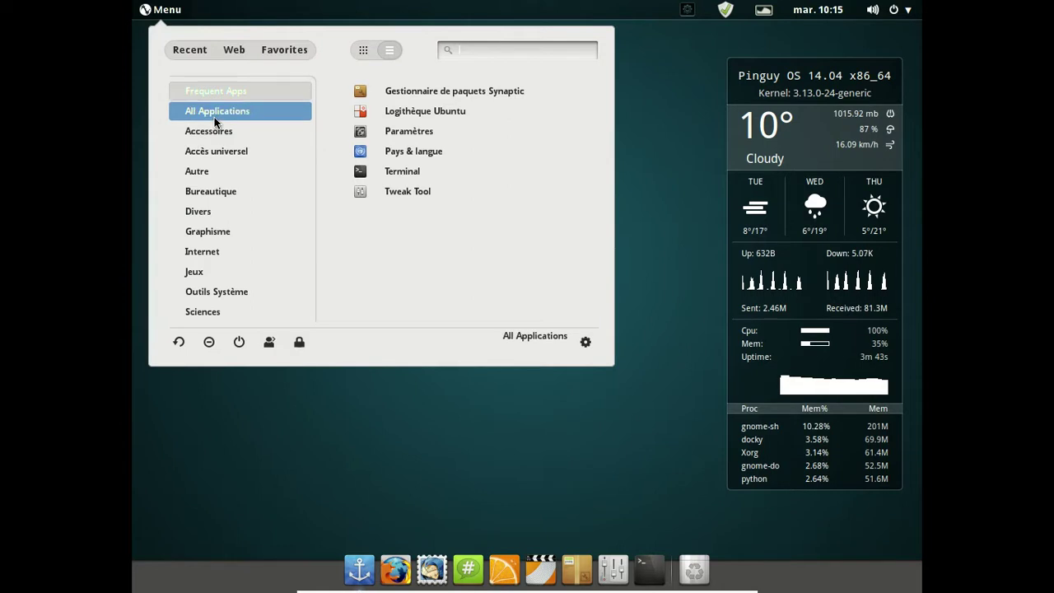
click(226, 142)
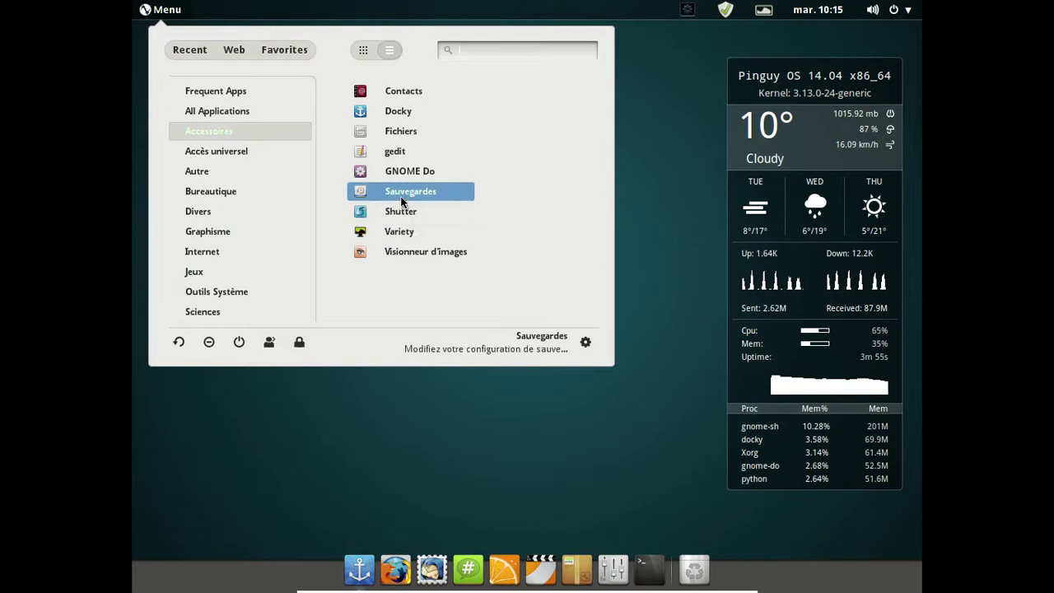
click(252, 158)
click(245, 171)
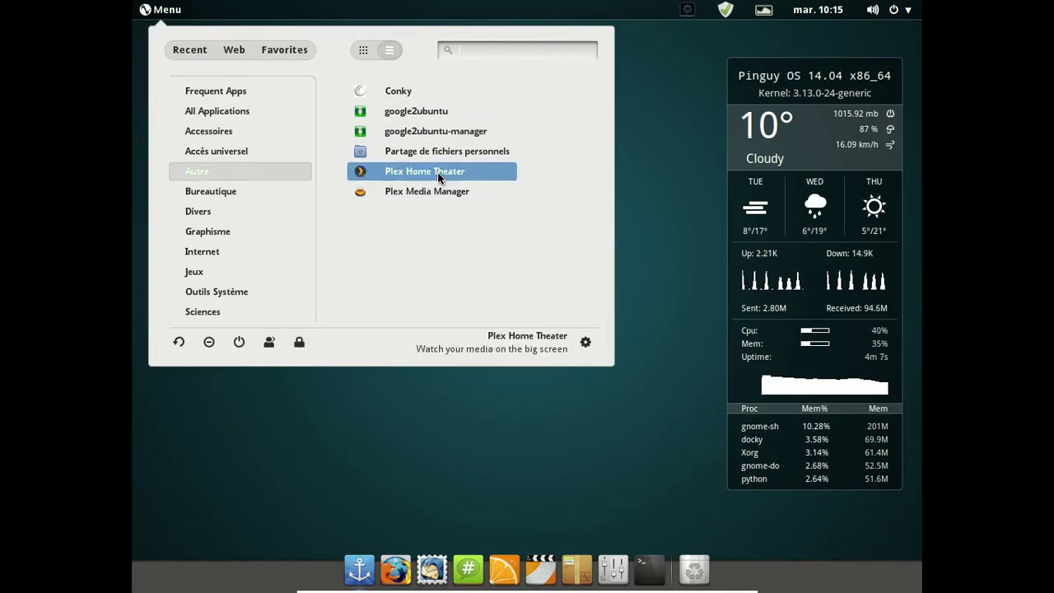
Step: Launch the wxBanker finance manager from the Bureautique category, view its version information, and close it
click(239, 192)
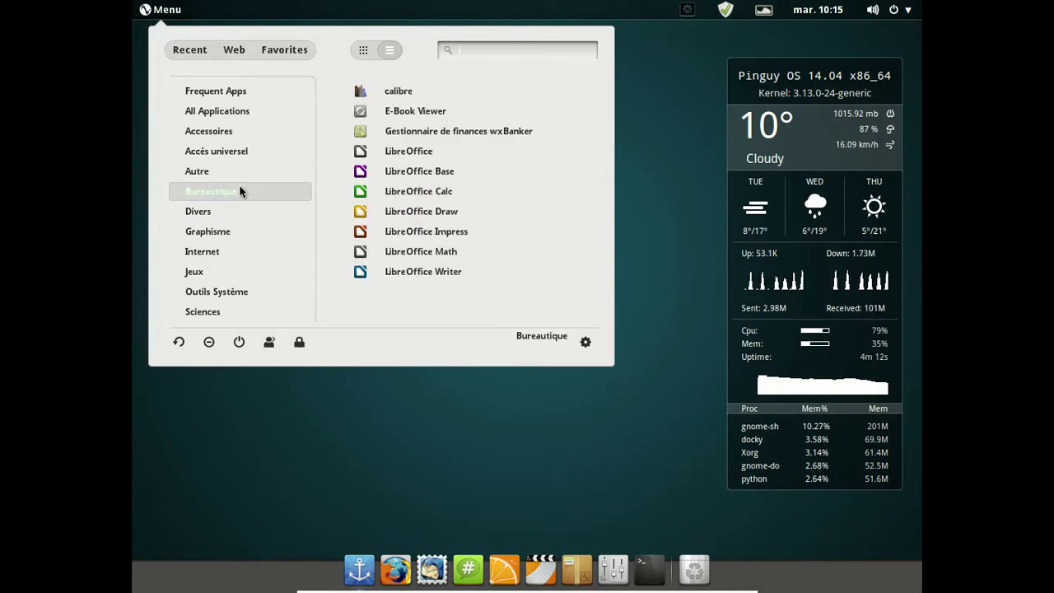
click(420, 136)
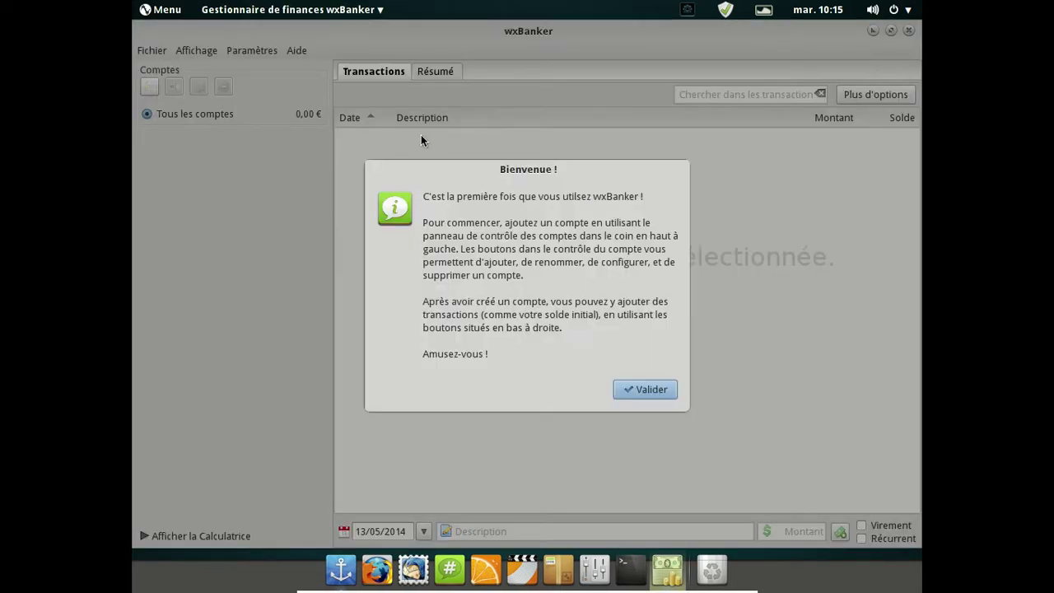
click(644, 387)
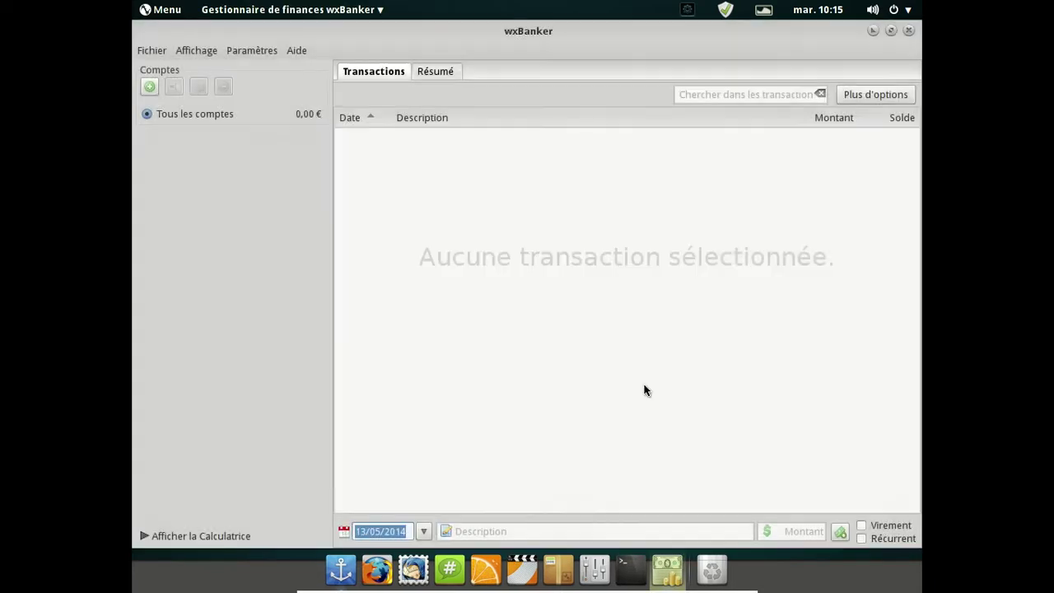
click(296, 50)
click(352, 165)
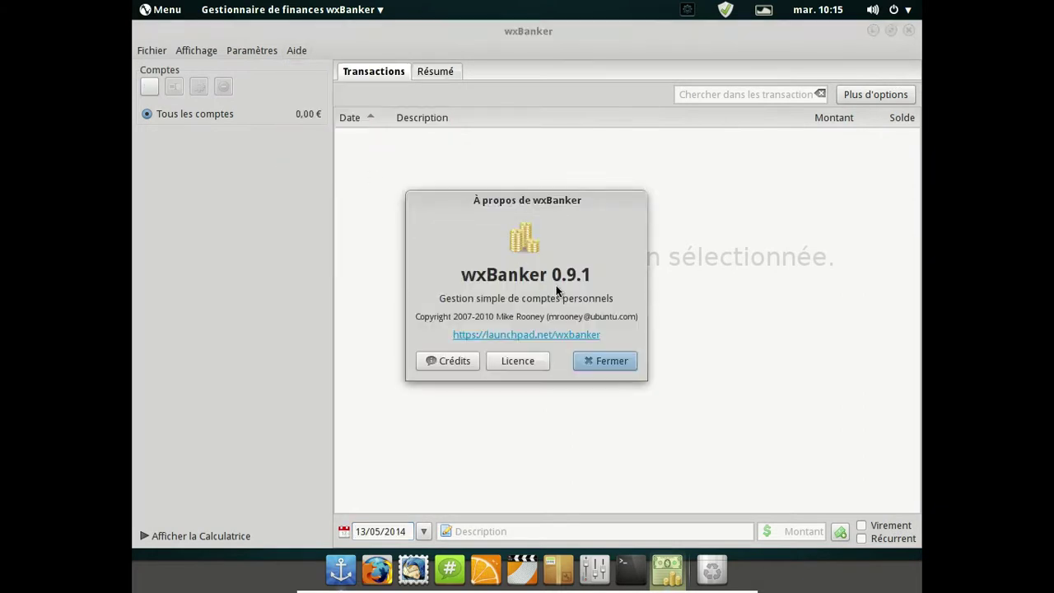
click(612, 361)
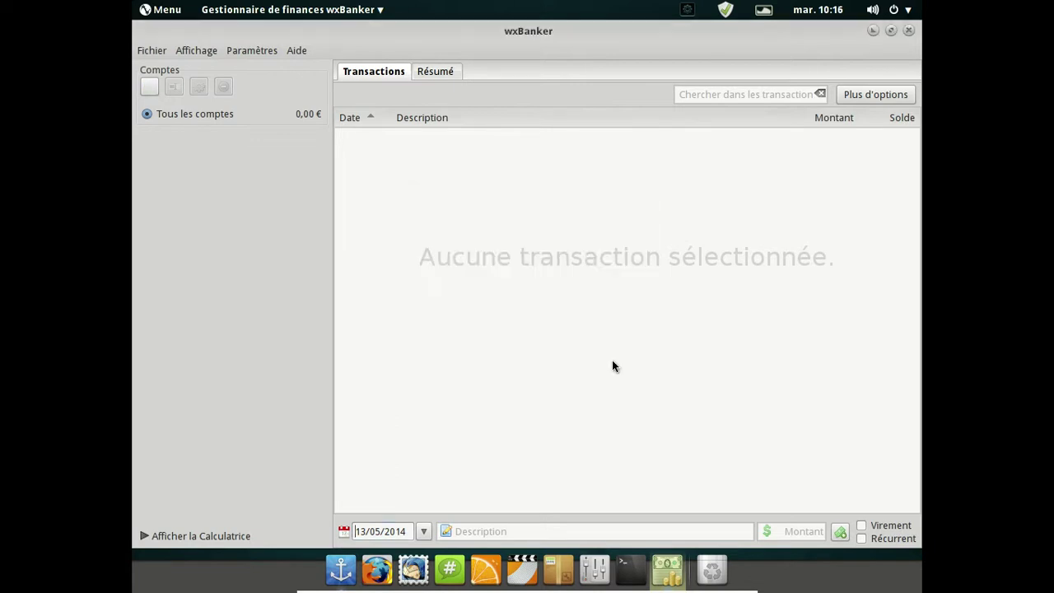
click(910, 30)
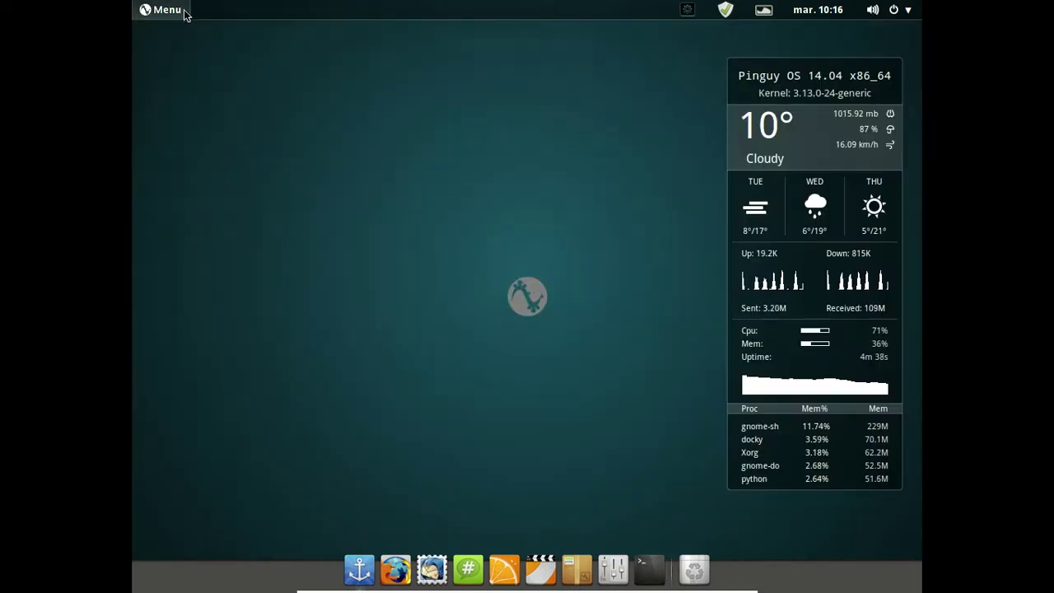
click(185, 12)
click(185, 12)
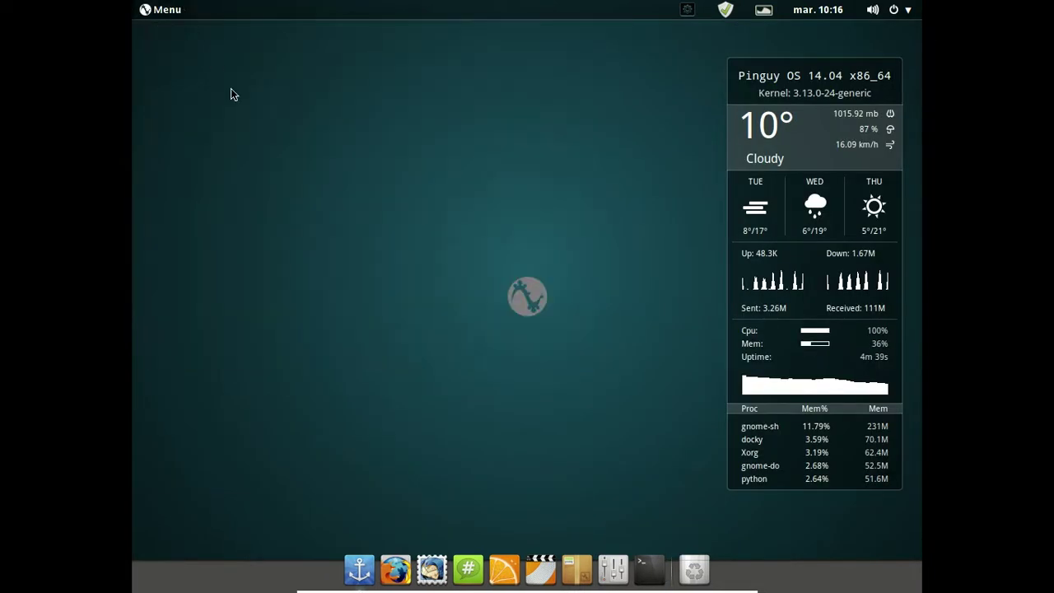
click(183, 17)
click(183, 17)
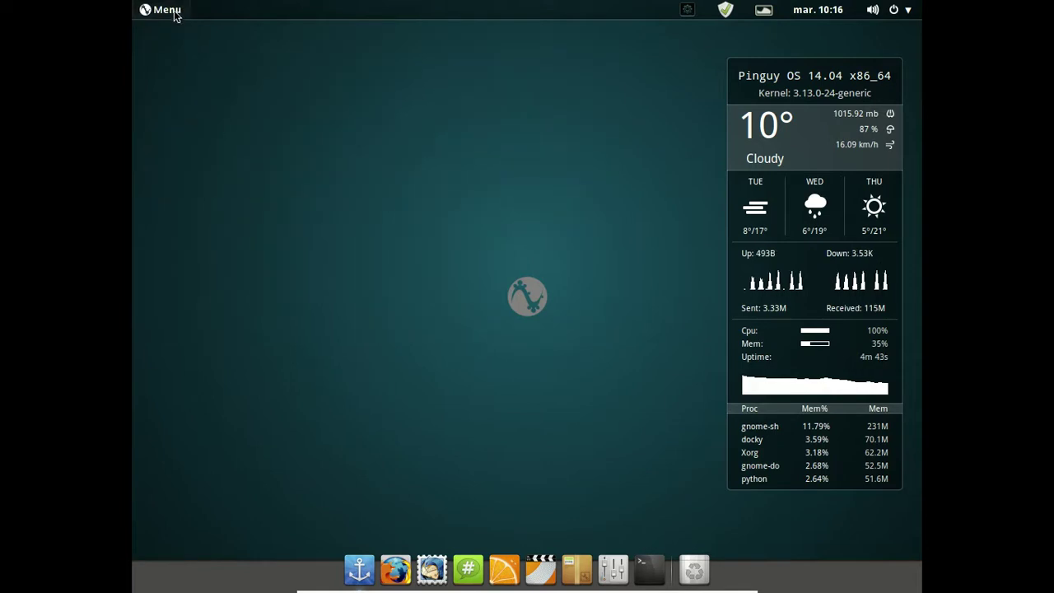
Step: Browse the installed applications in the Graphisme, Internet and Jeux categories
click(174, 15)
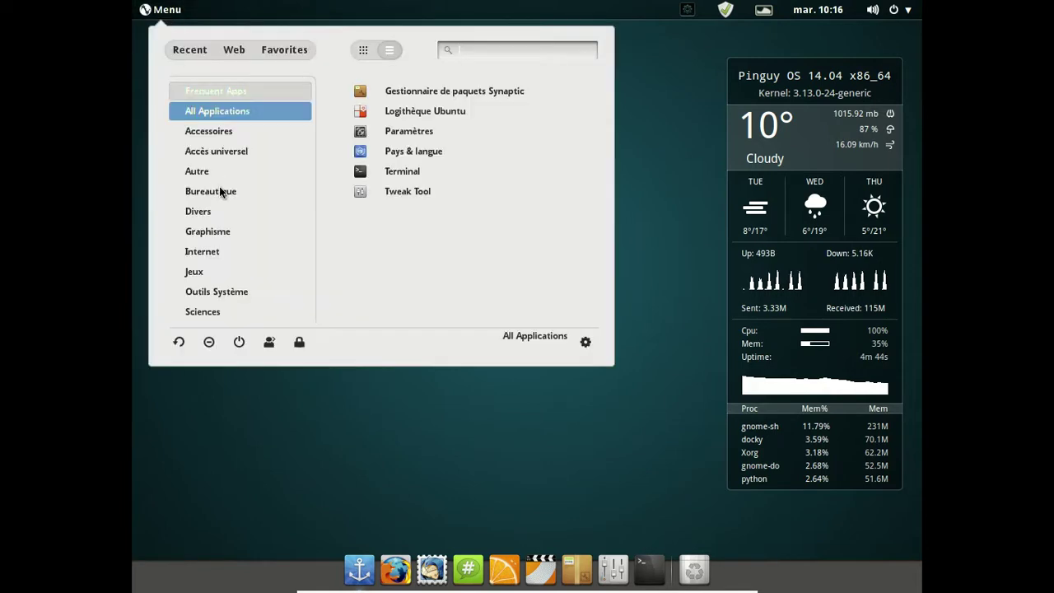
mouse_move(224, 232)
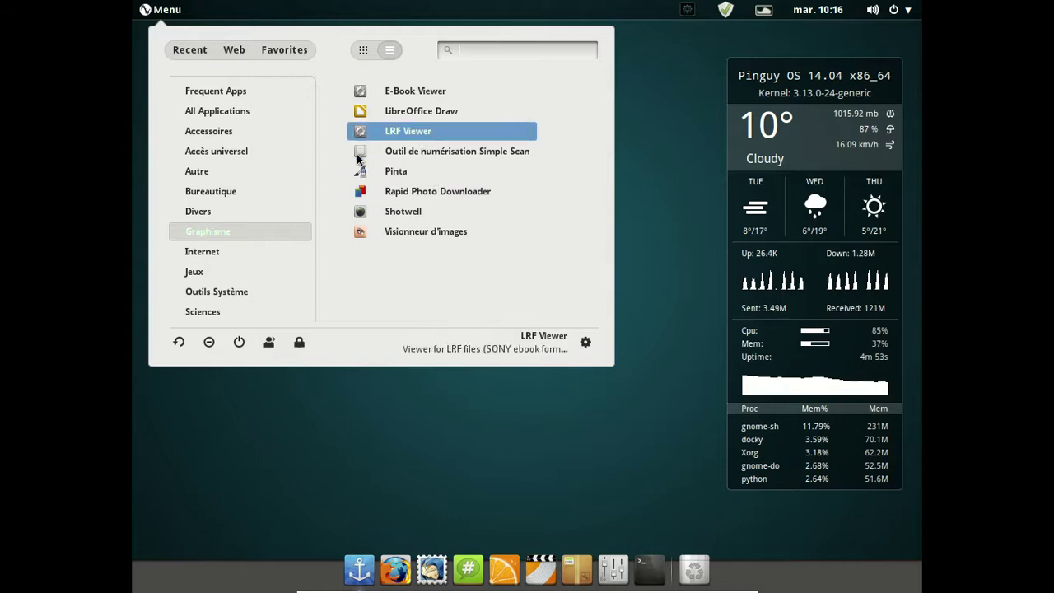
click(257, 246)
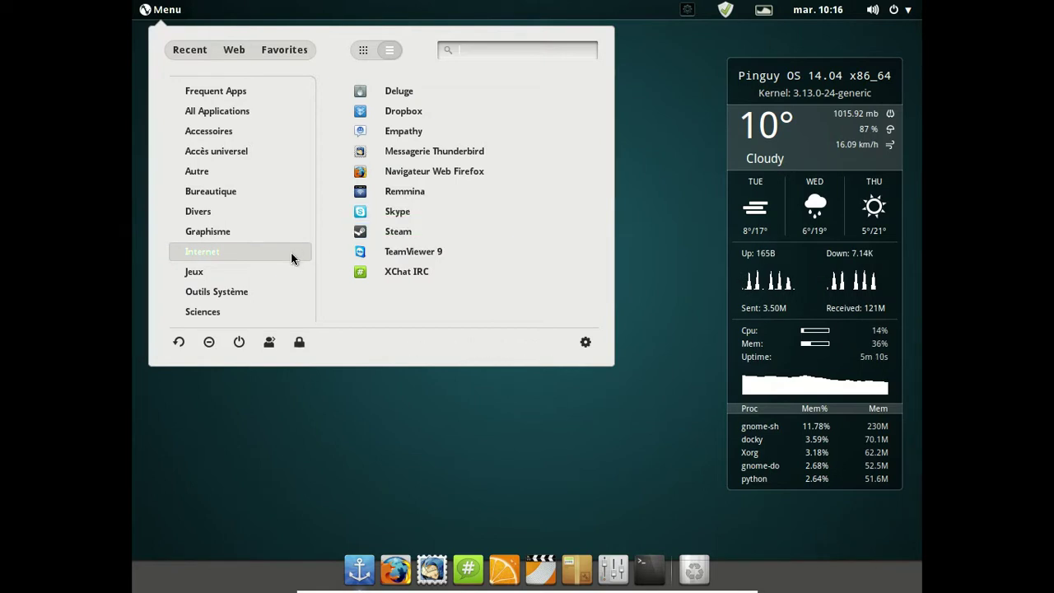
mouse_move(259, 268)
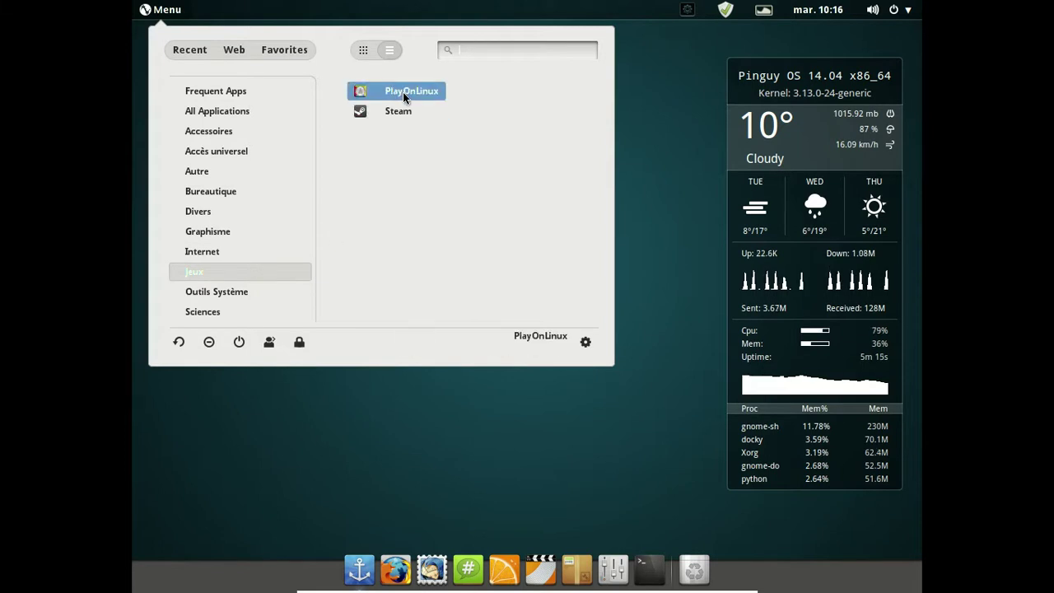
Step: Launch Y PPA Manager from the Outils Système category and authenticate with the account password
click(219, 291)
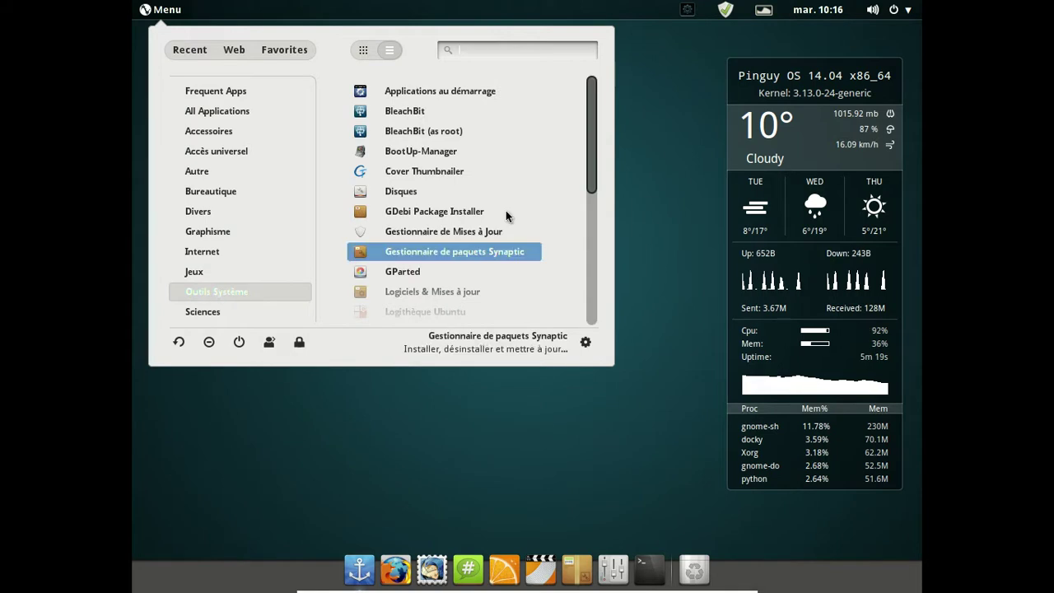
drag(593, 121, 588, 265)
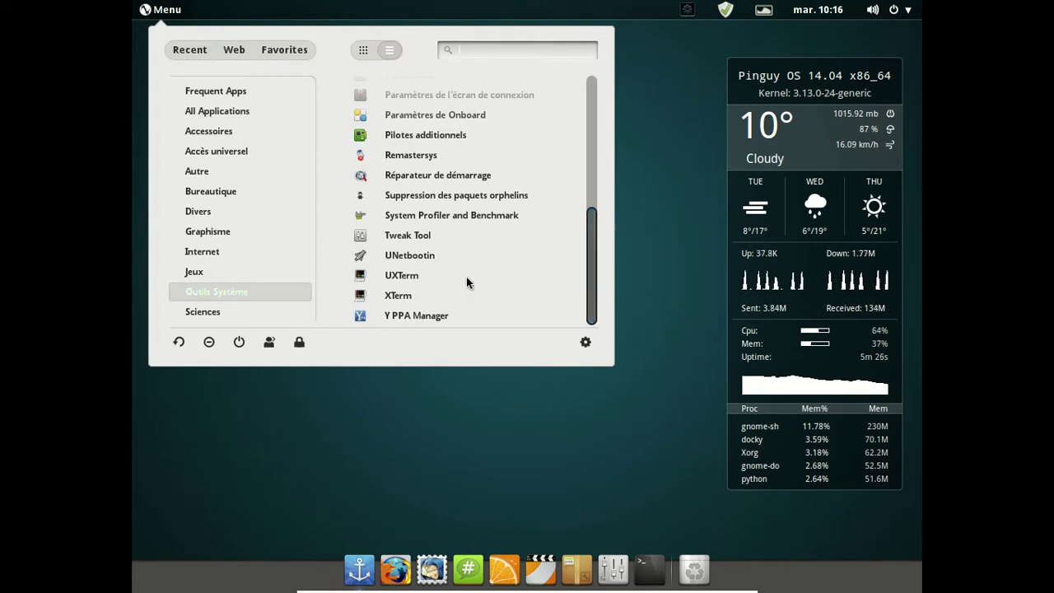
click(415, 313)
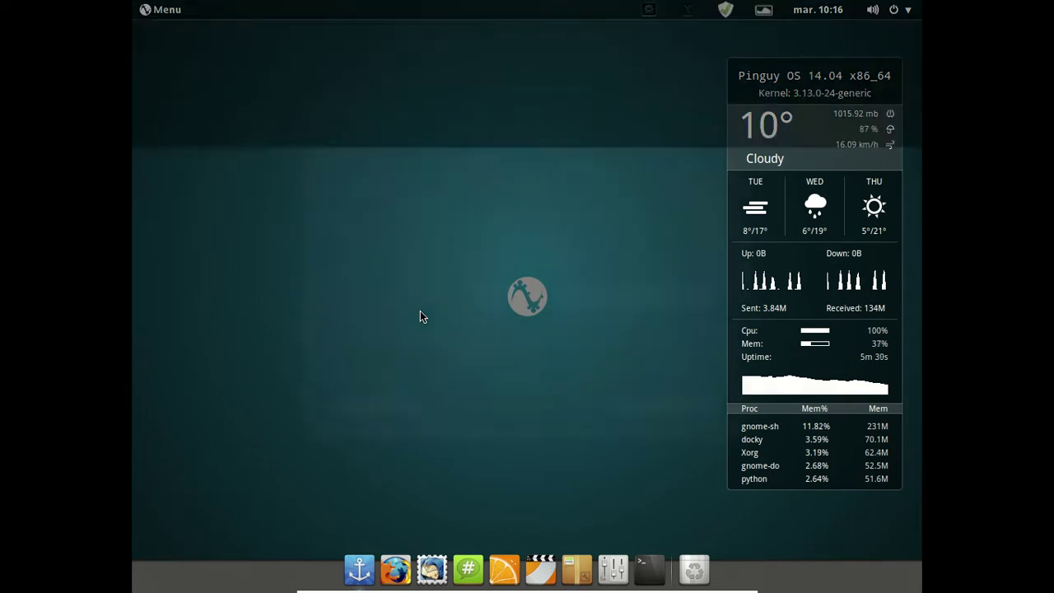
text(********)
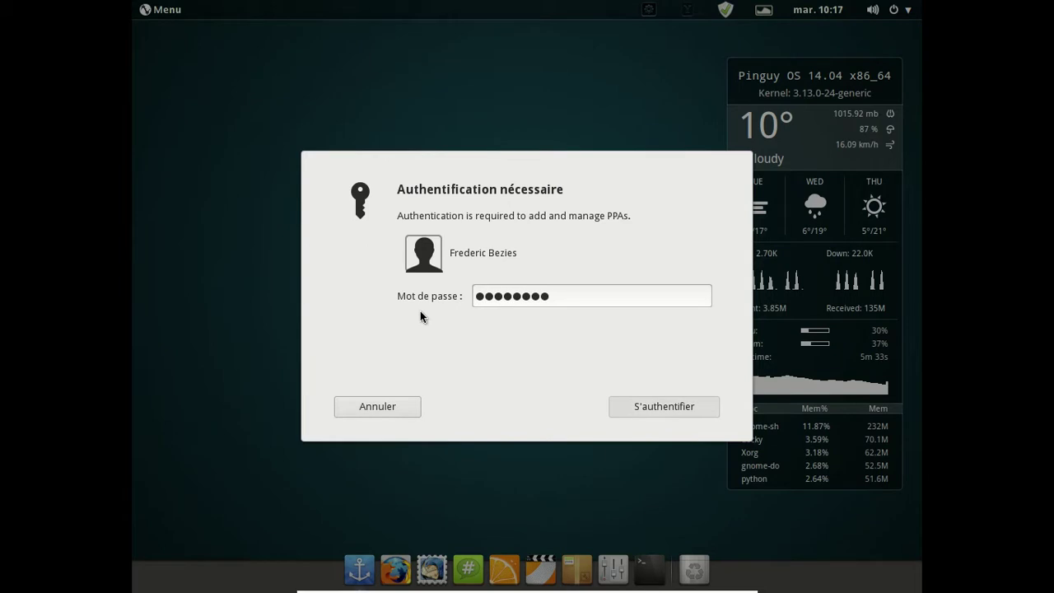
key(Return)
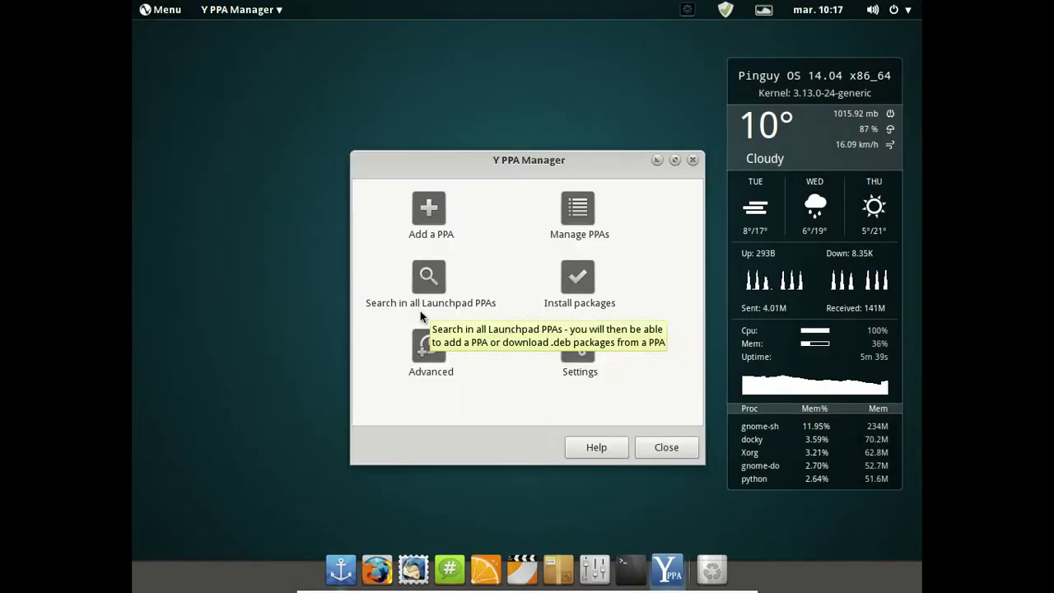
Step: Open the Manage PPAs list and examine the enabled PPAs down to the last entry
click(579, 224)
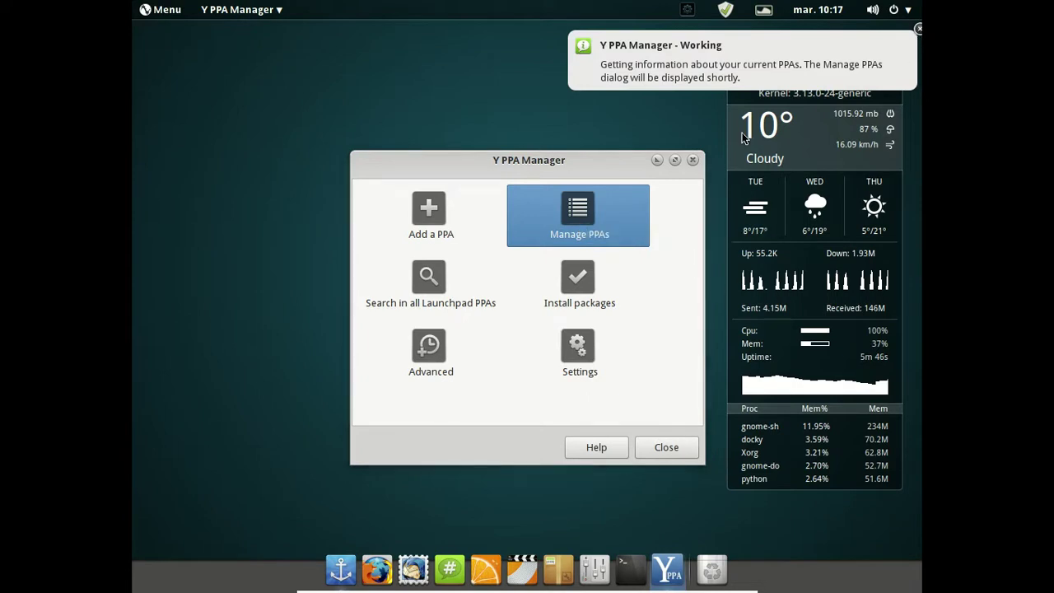
click(918, 28)
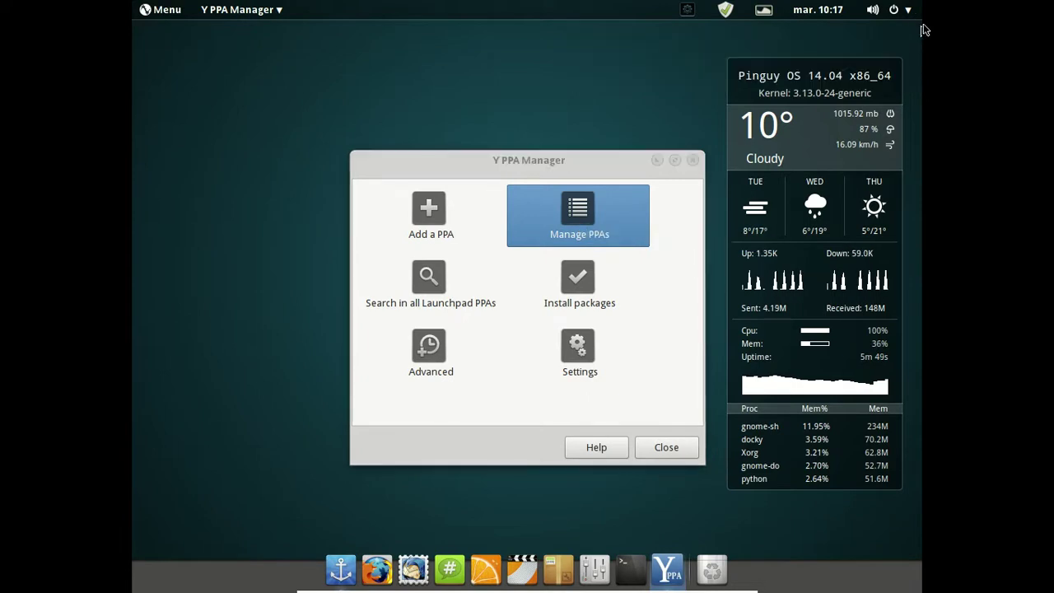
click(612, 213)
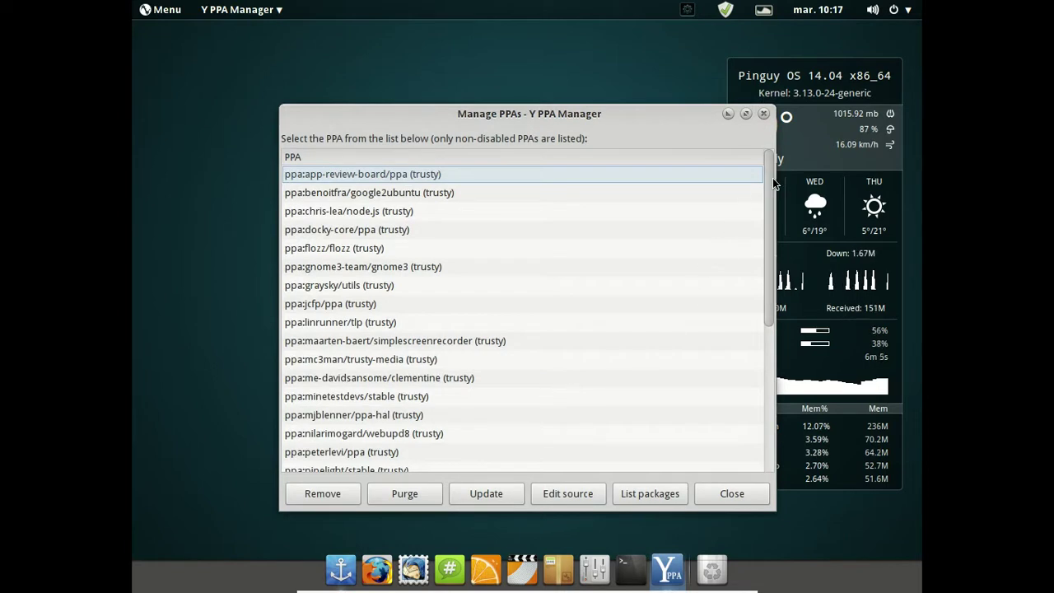
drag(773, 186, 751, 374)
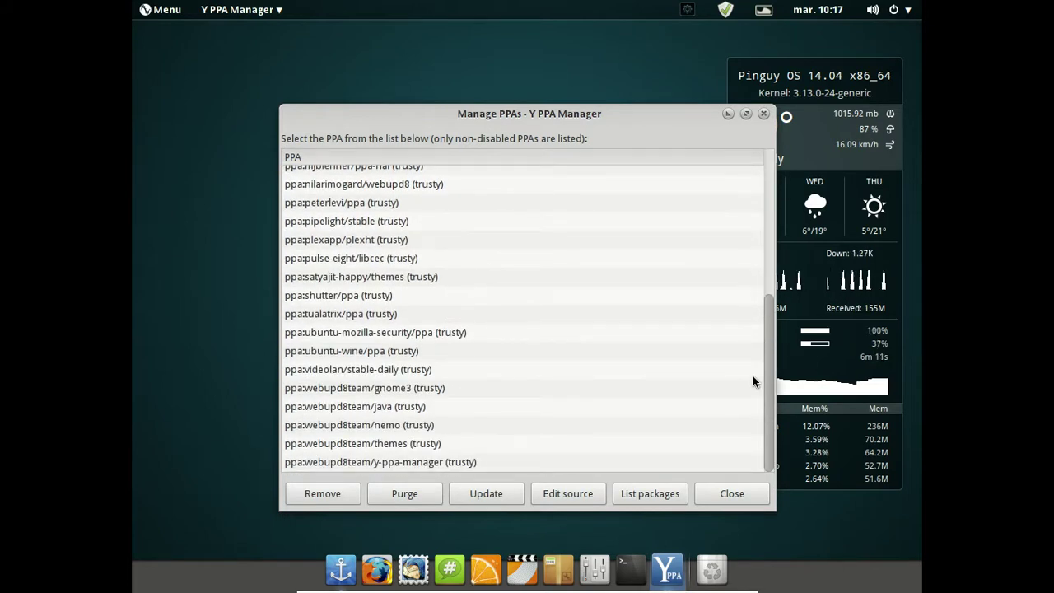
Step: Return to the start of the enabled PPA list, dismiss the package list for the chris-lea/node.js PPA, and exit Y PPA Manager
drag(770, 379, 776, 179)
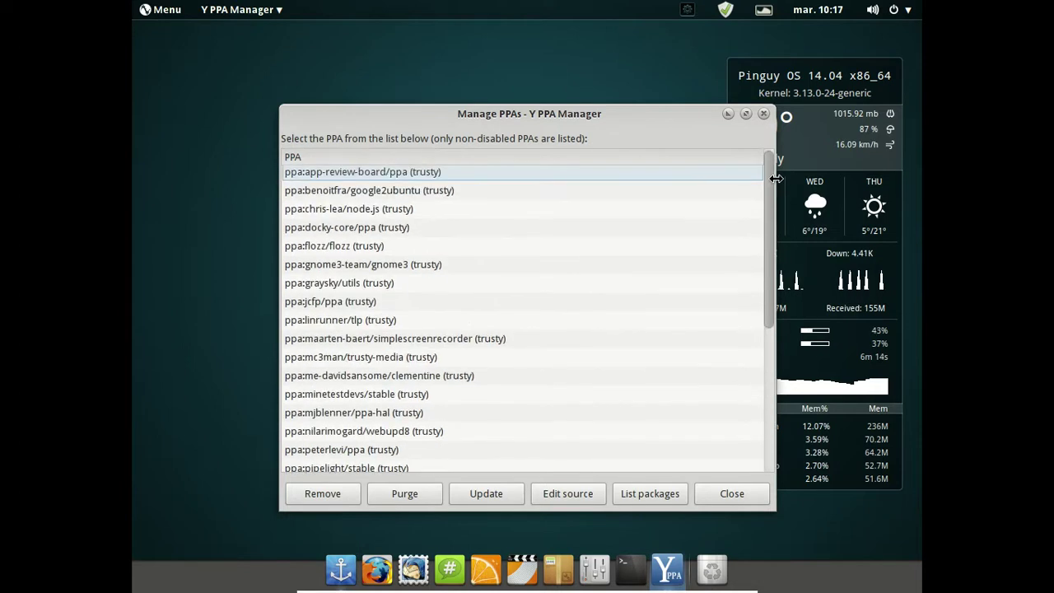
click(765, 114)
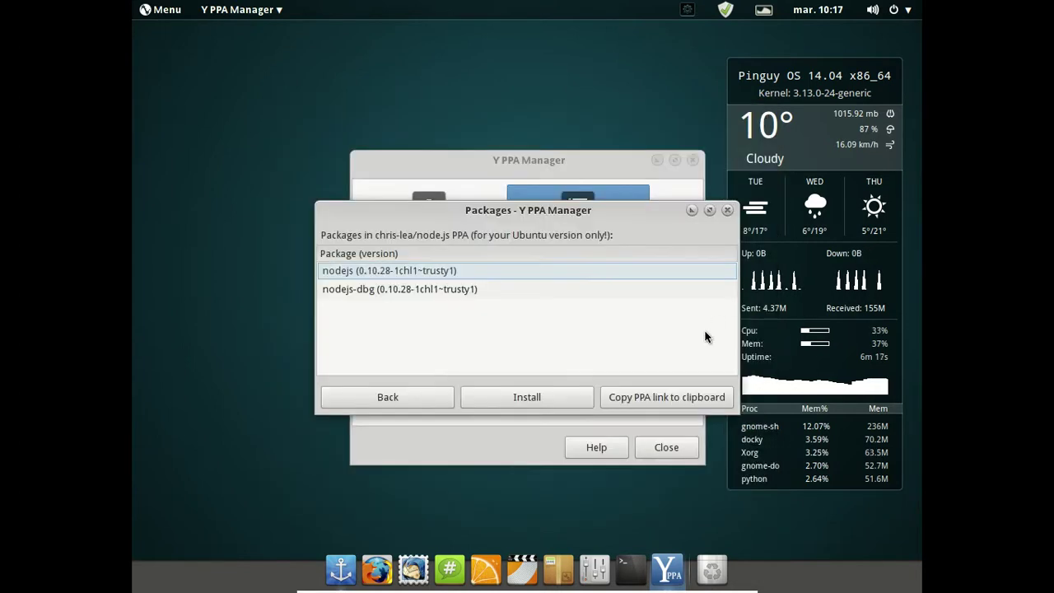
click(443, 400)
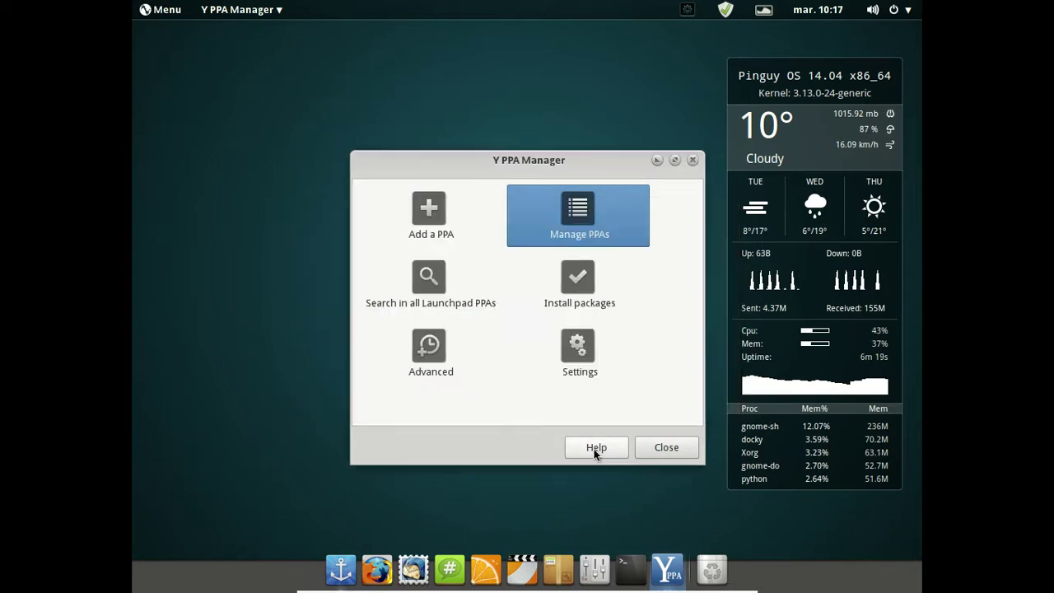
click(656, 461)
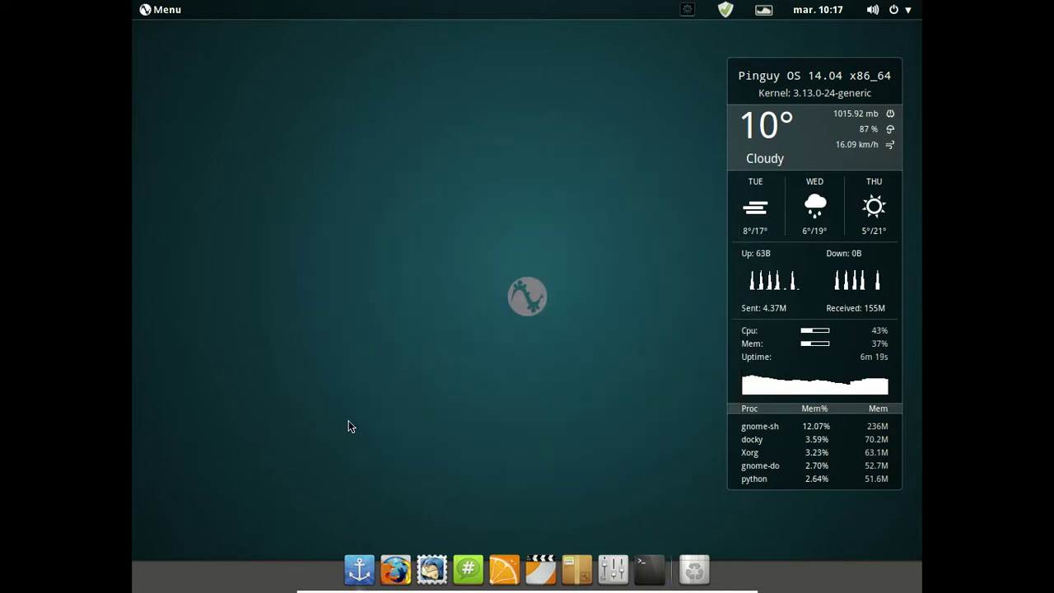
Step: Display the applications in the Accessoires category and close the remaining Manage PPAs window
click(146, 11)
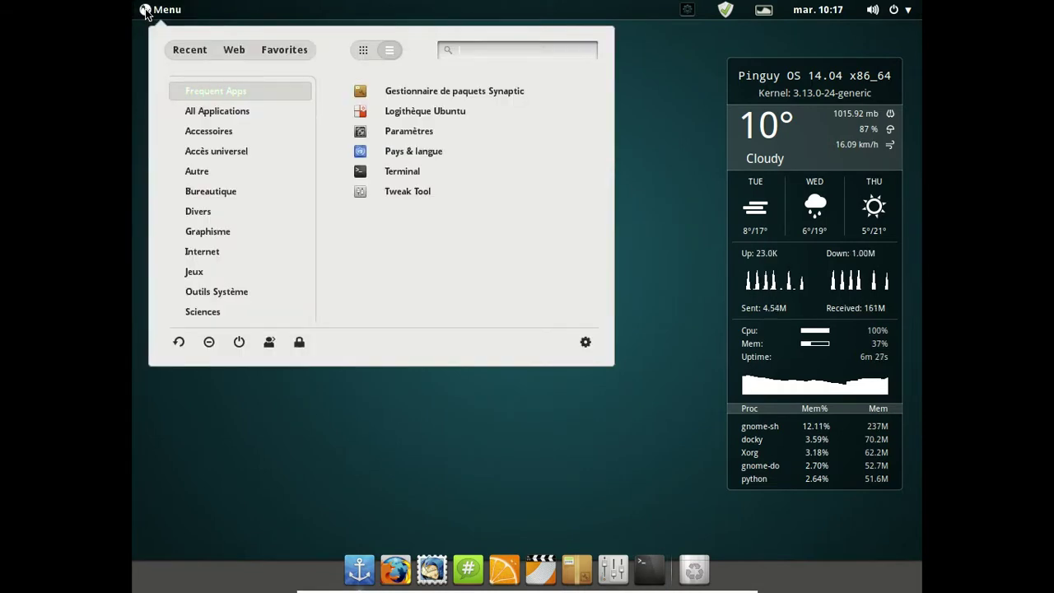
click(216, 140)
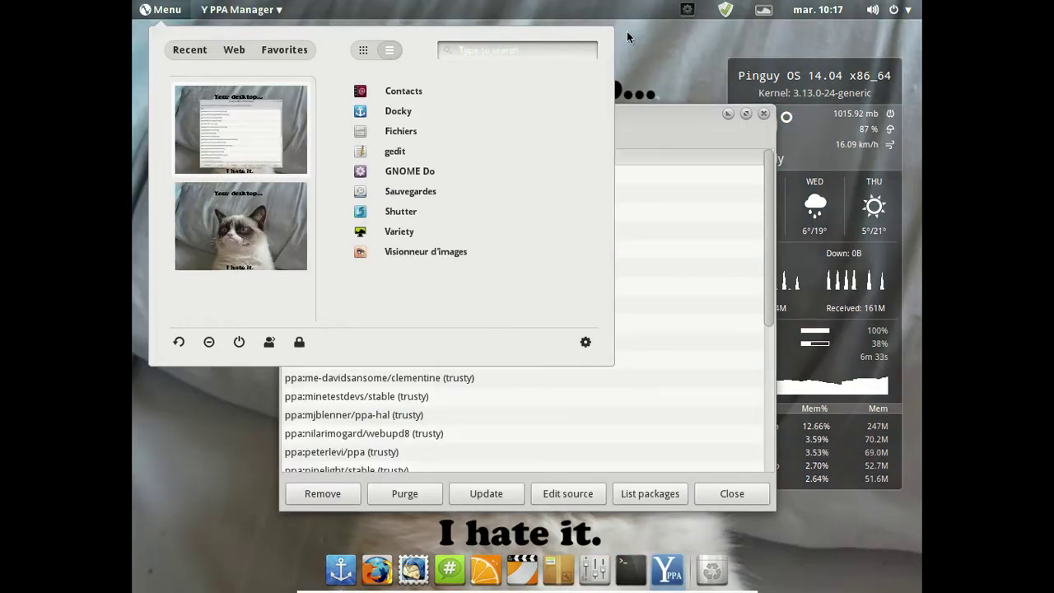
click(758, 120)
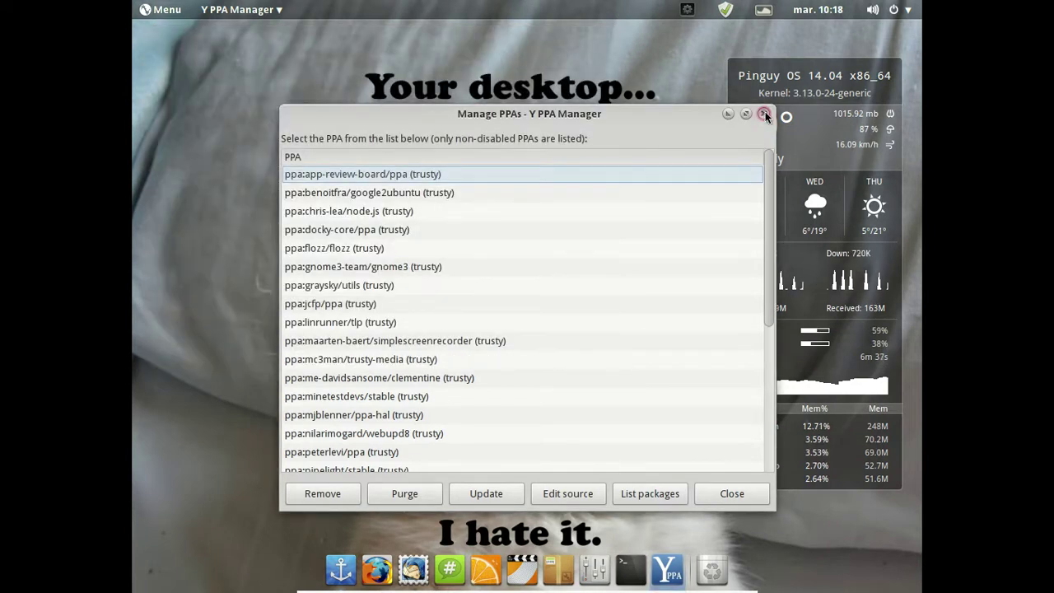
click(764, 114)
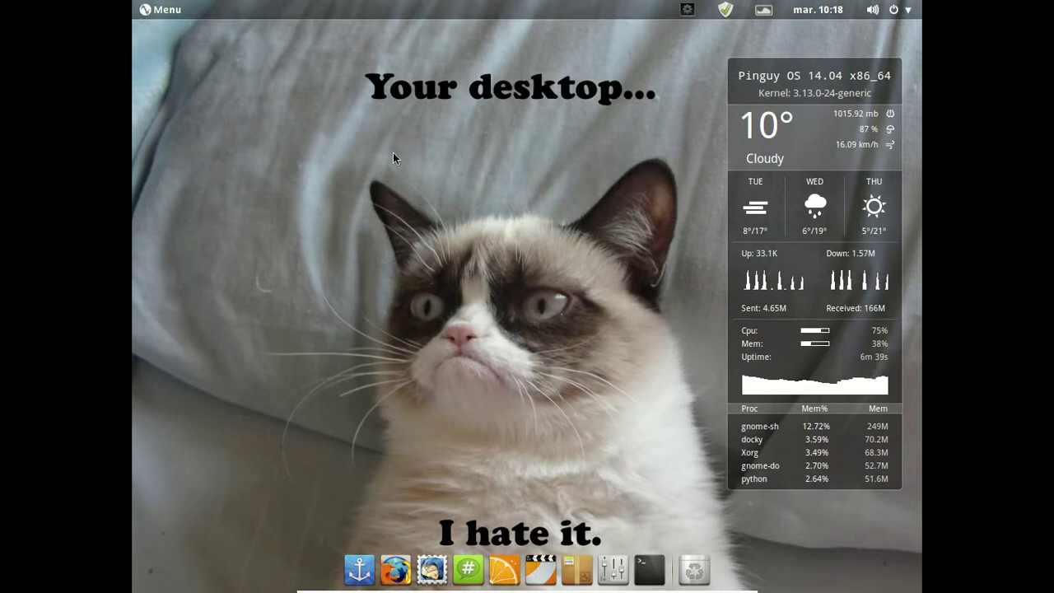
Step: Browse the installed applications in the Outils Système, Bureautique and Accessoires categories
click(161, 14)
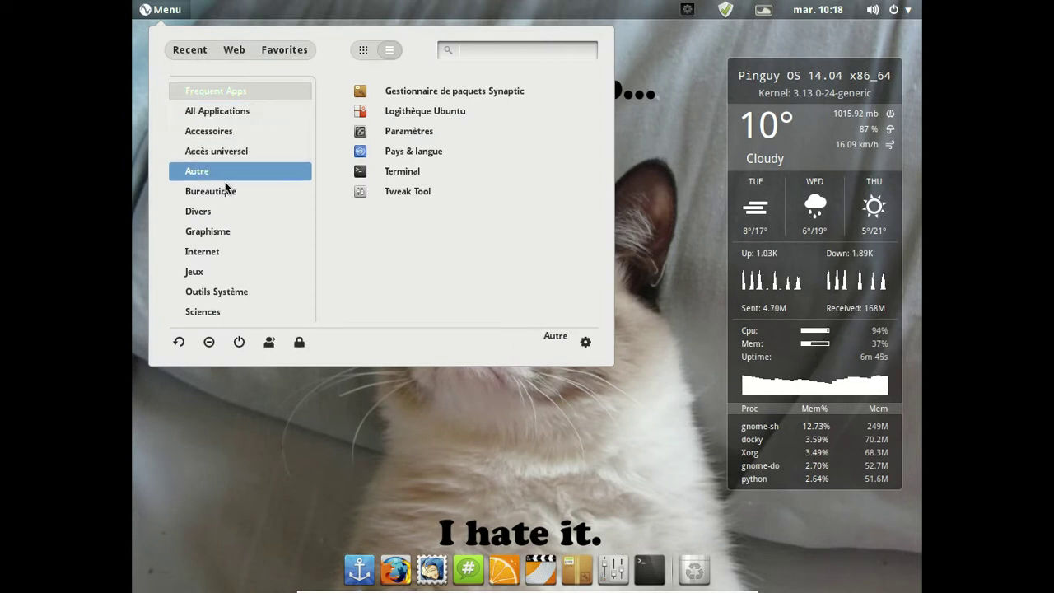
click(220, 294)
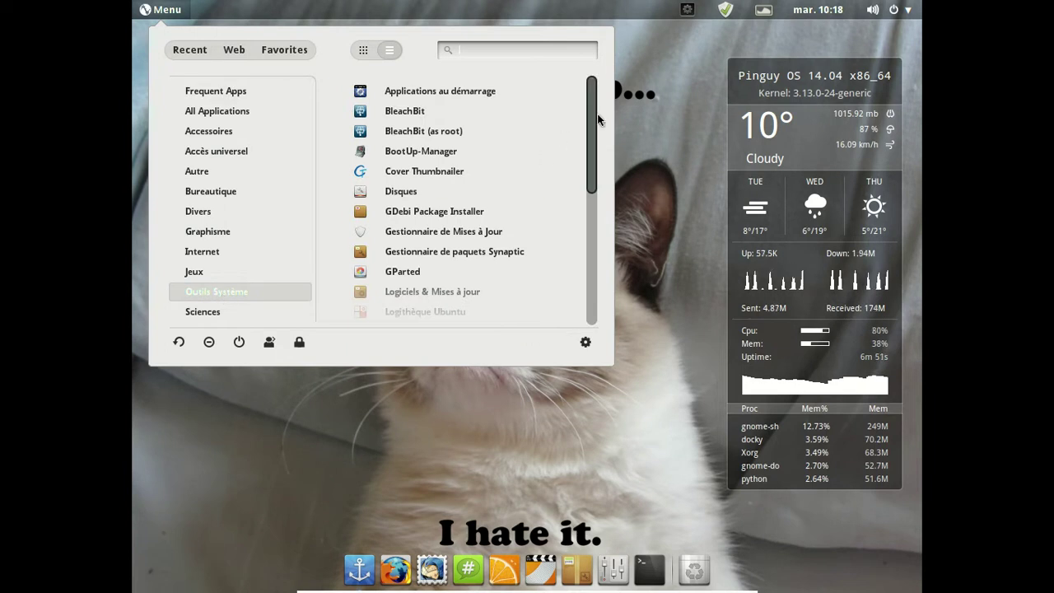
drag(590, 121, 573, 262)
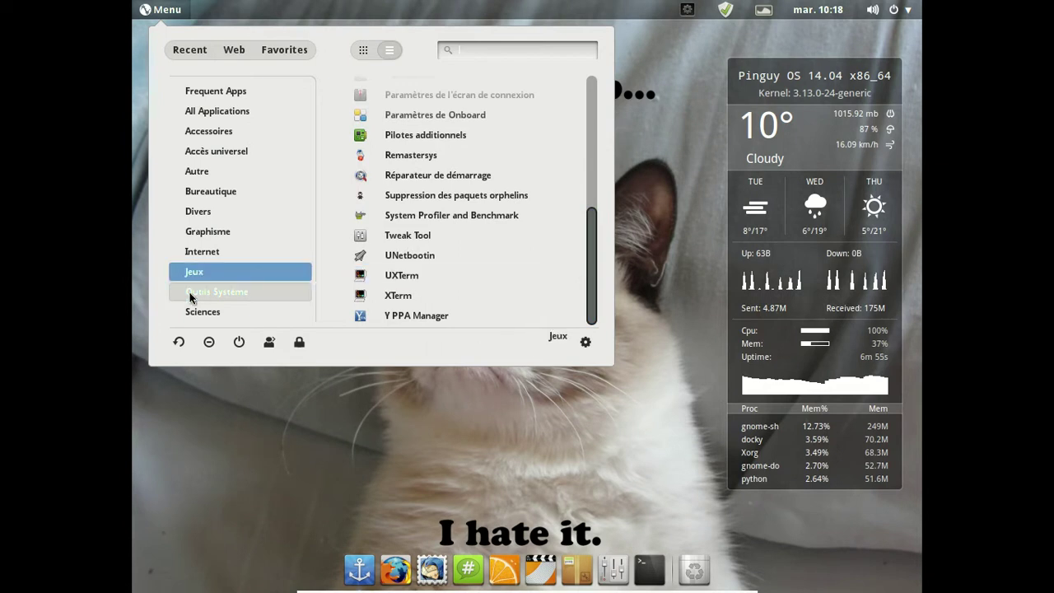
click(219, 192)
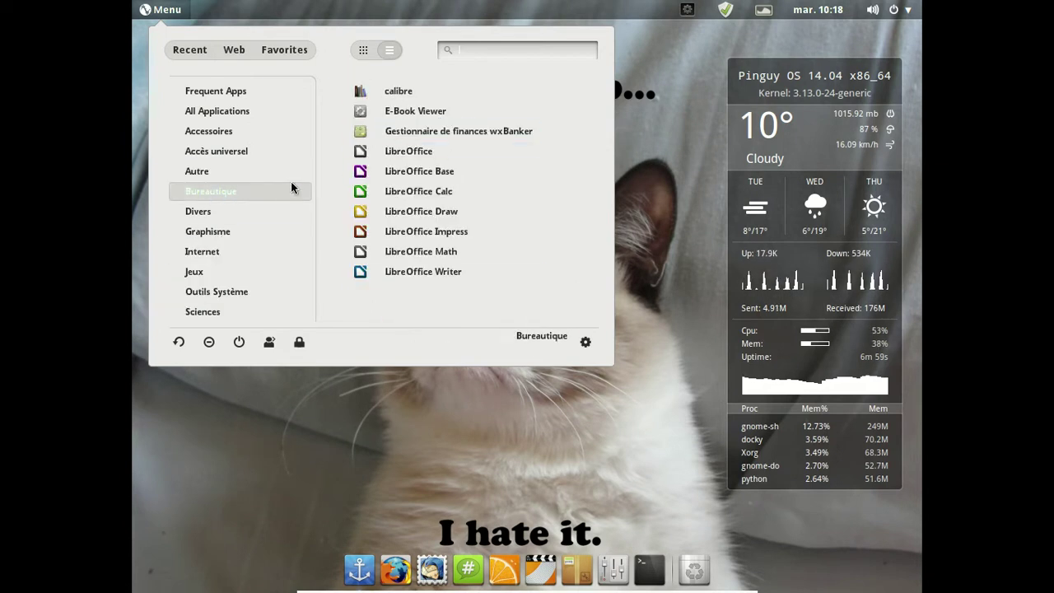
mouse_move(255, 178)
click(248, 155)
click(246, 137)
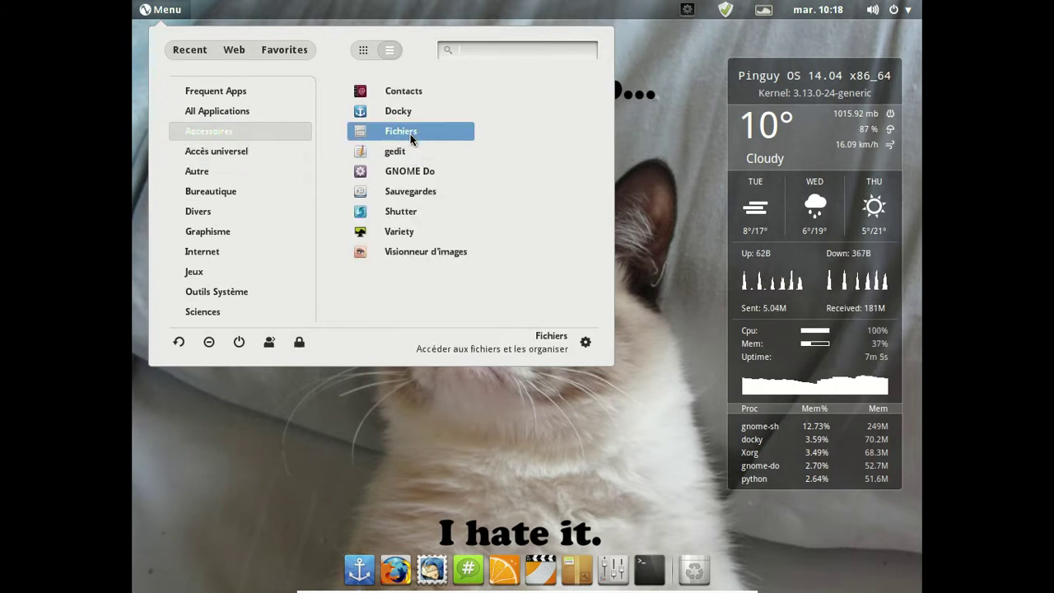
Step: Launch the Fichiers file manager from the Accessoires category and check its application menu and the home folder's context menu
click(410, 136)
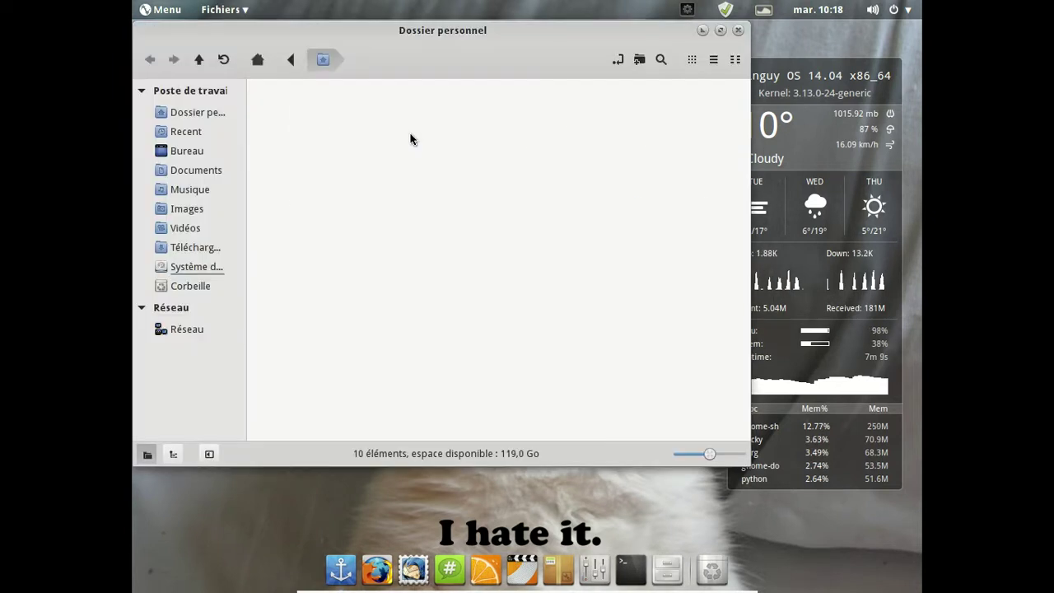
click(228, 11)
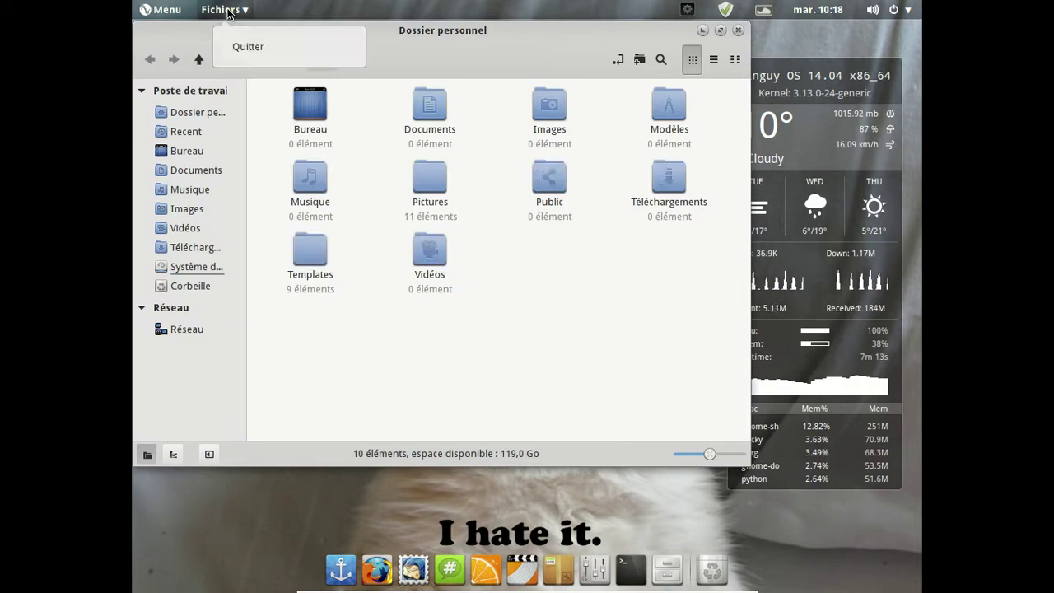
click(593, 63)
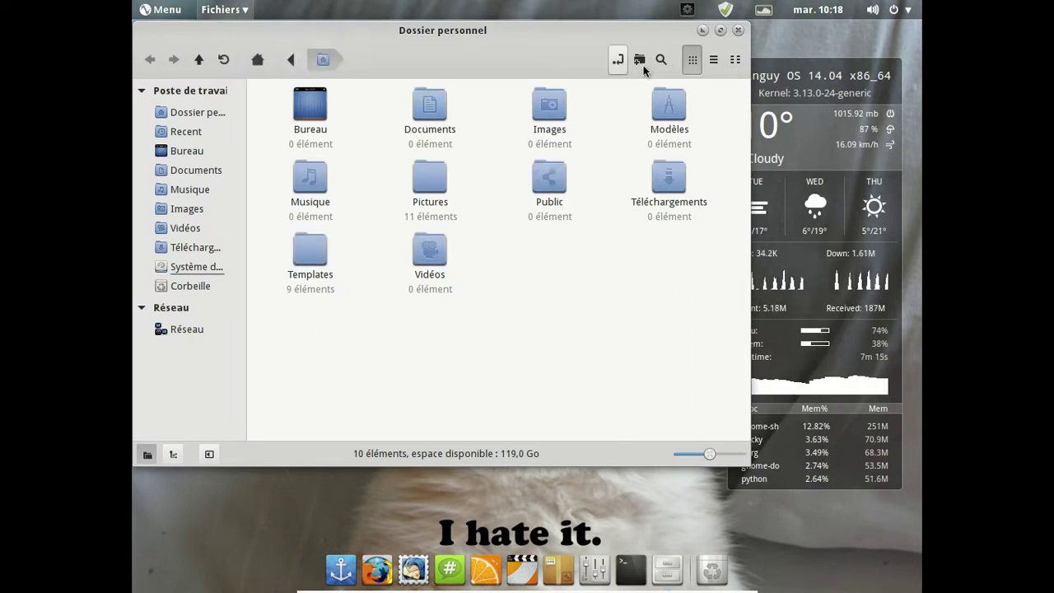
right_click(528, 322)
click(493, 312)
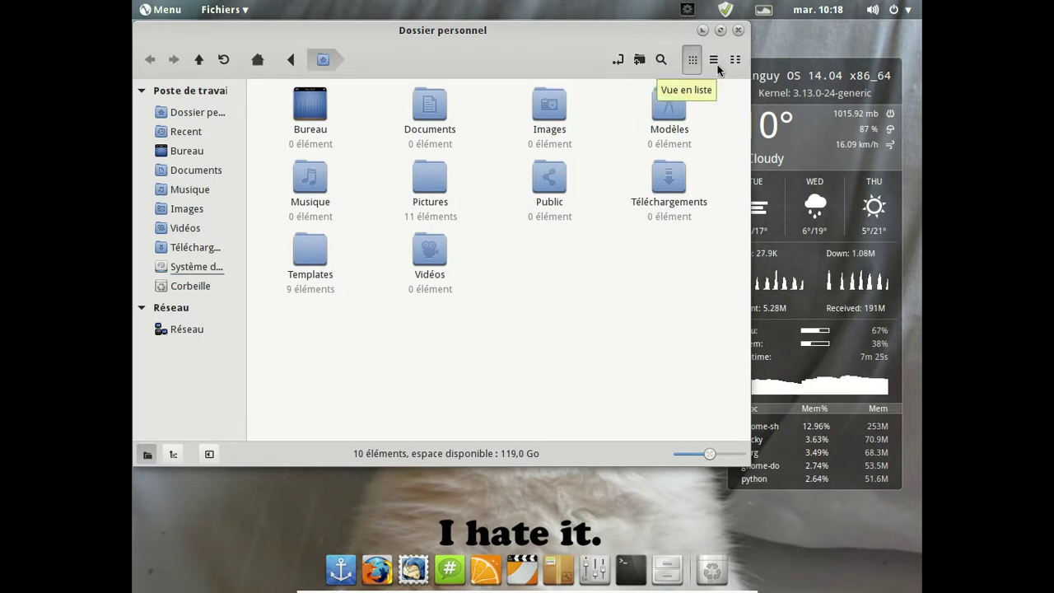
Step: Reveal the file manager's menu bar, view its version information, and close the file manager
key(alt)
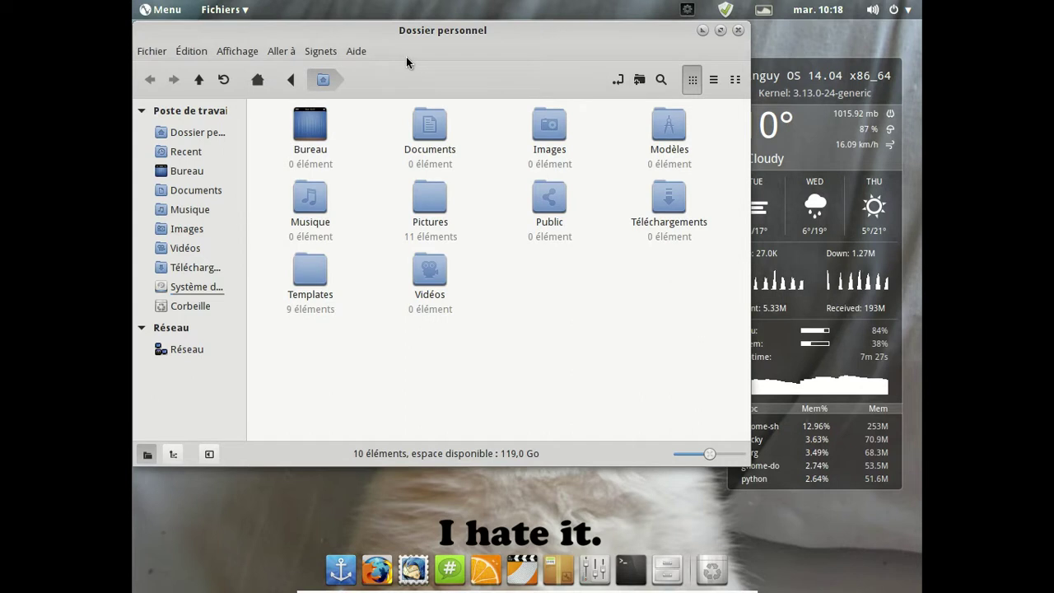
click(362, 52)
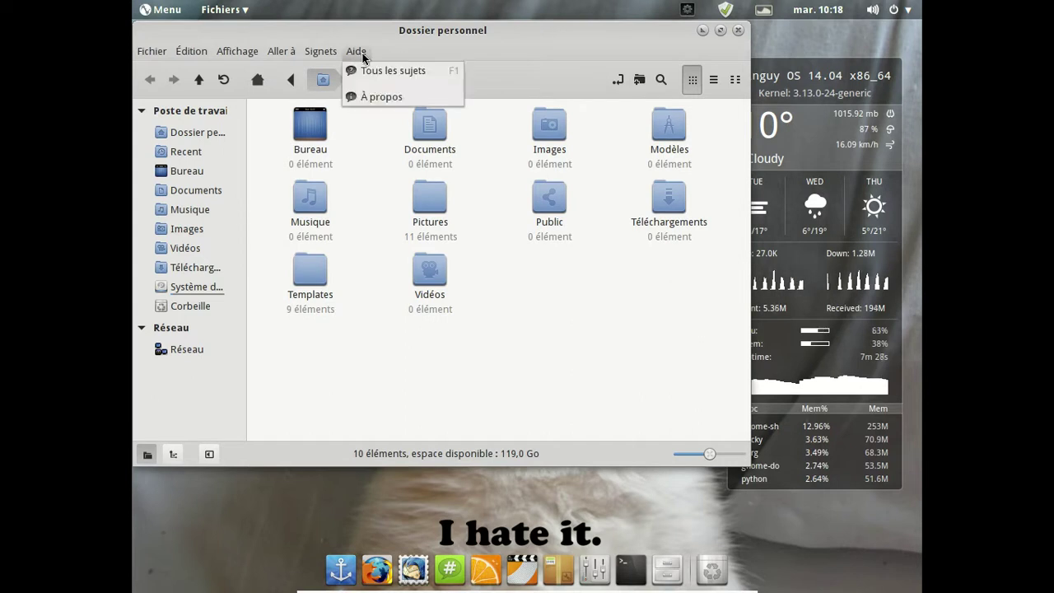
click(373, 97)
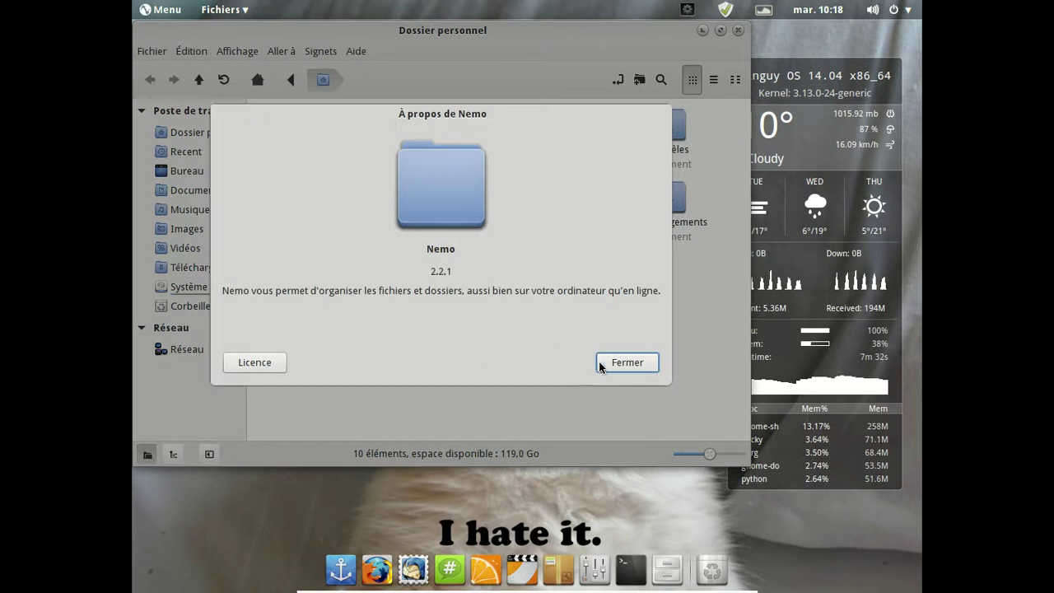
click(618, 362)
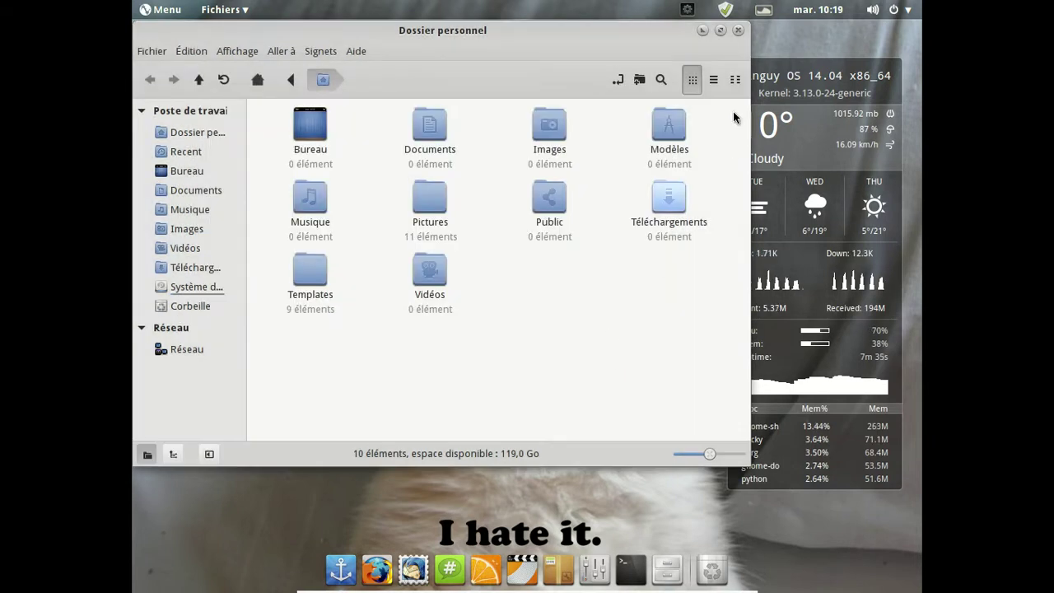
click(737, 31)
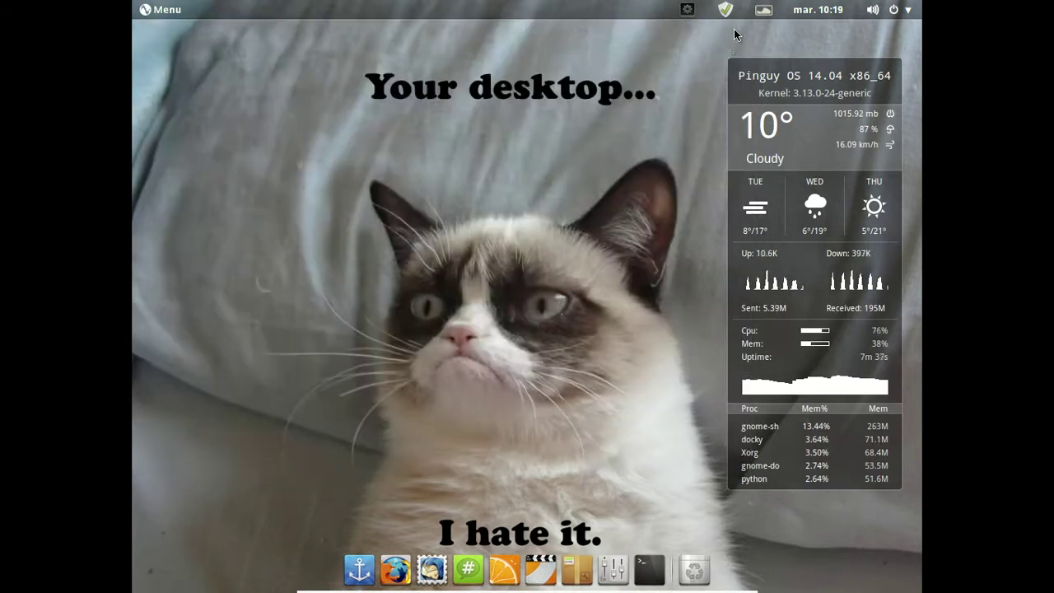
Step: Launch Firefox and open its add-ons manager
click(393, 565)
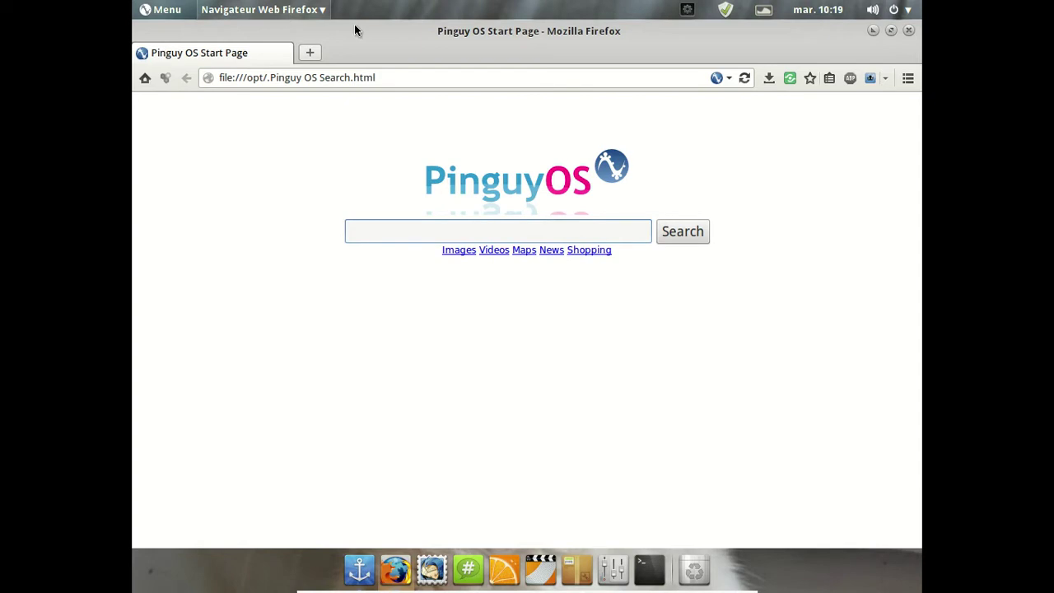
click(906, 79)
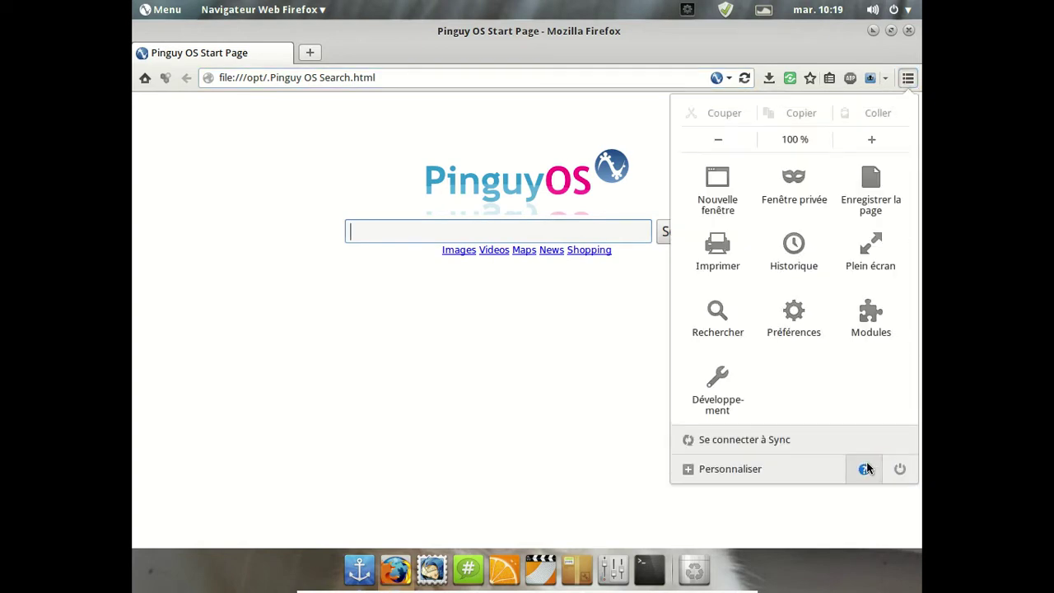
click(854, 326)
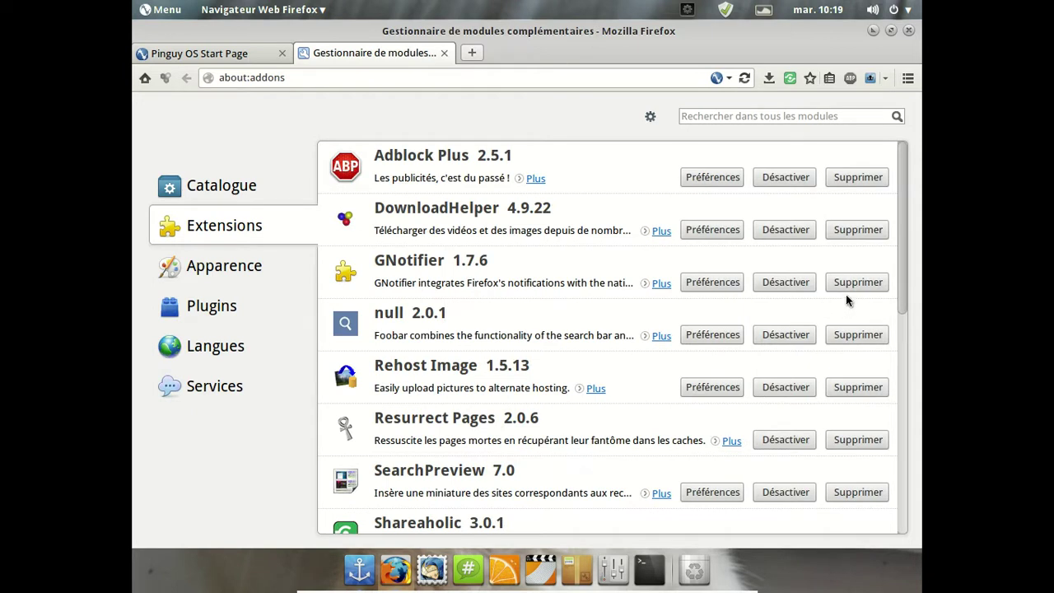
Step: Examine the preinstalled Firefox extensions down to the last entry, return to the start of the list, and close Firefox
scroll(894, 256, down, 3)
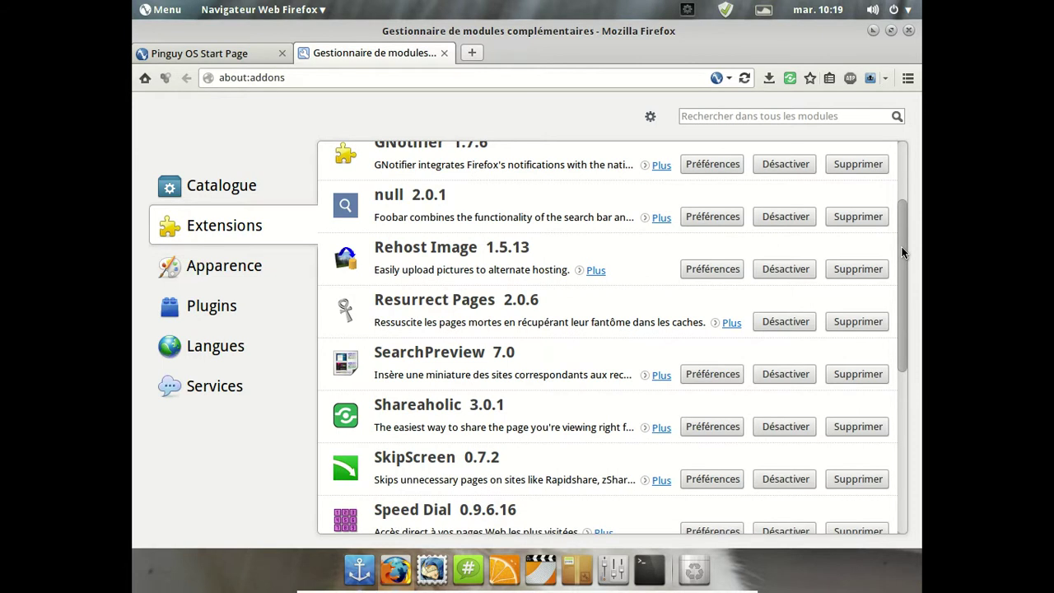
scroll(899, 421, down, 8)
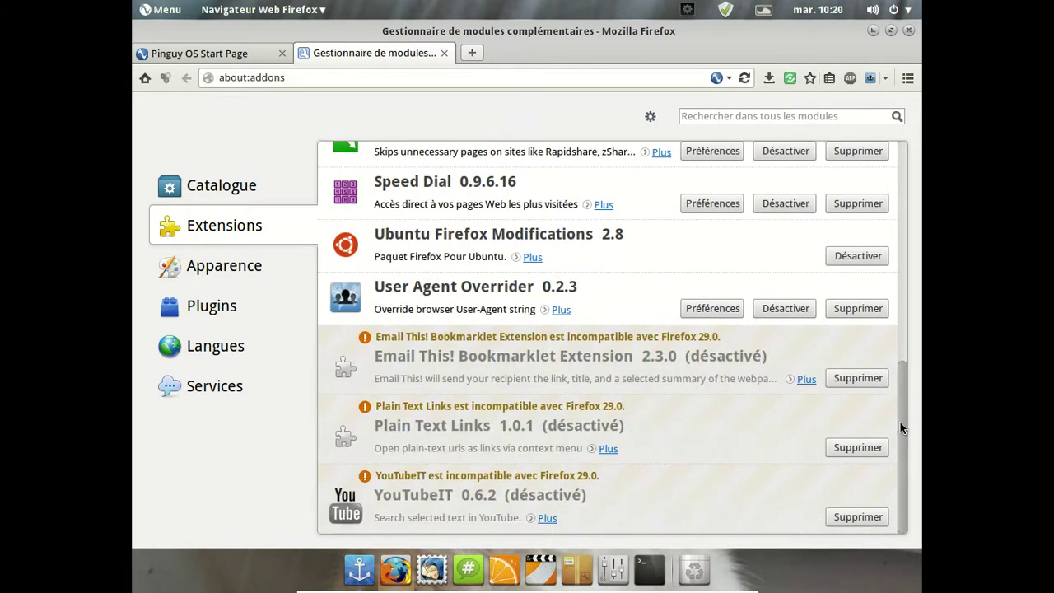
drag(901, 422, 921, 185)
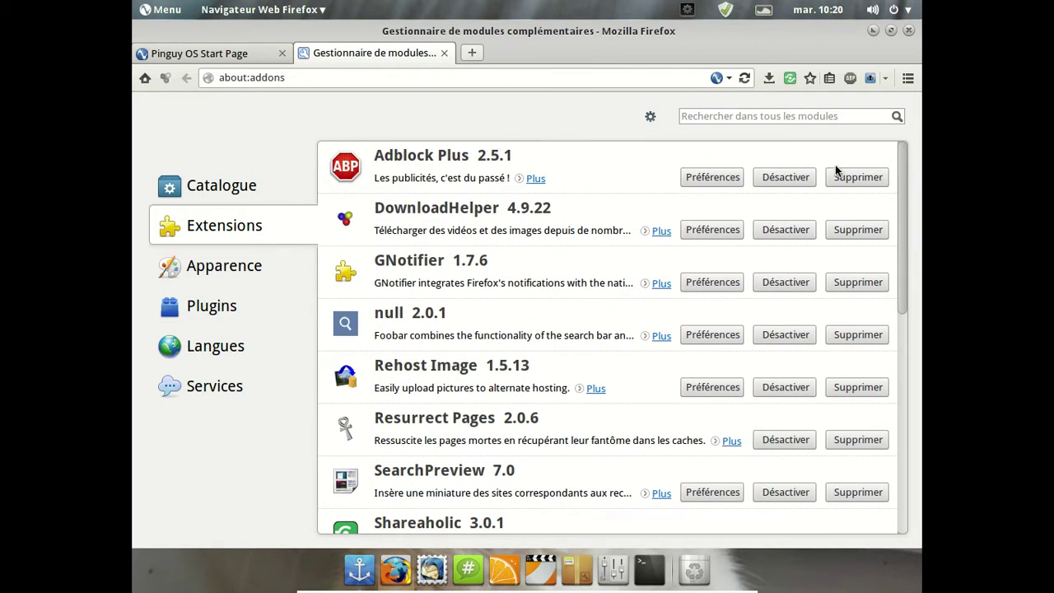
click(907, 33)
click(615, 328)
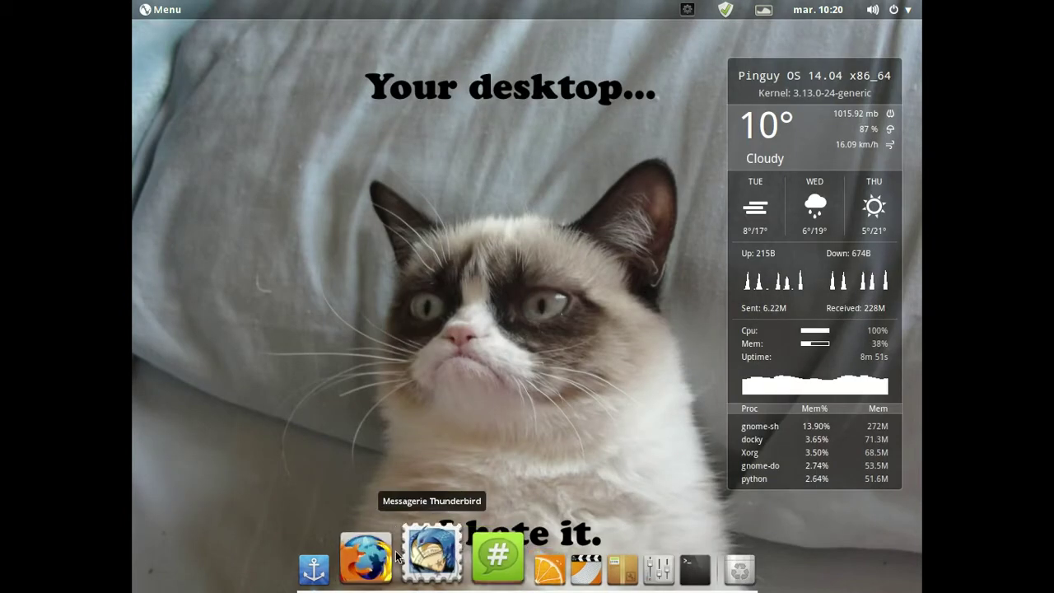
Step: Check the disk space usage in a terminal with df -h, and end the session with exit
click(645, 567)
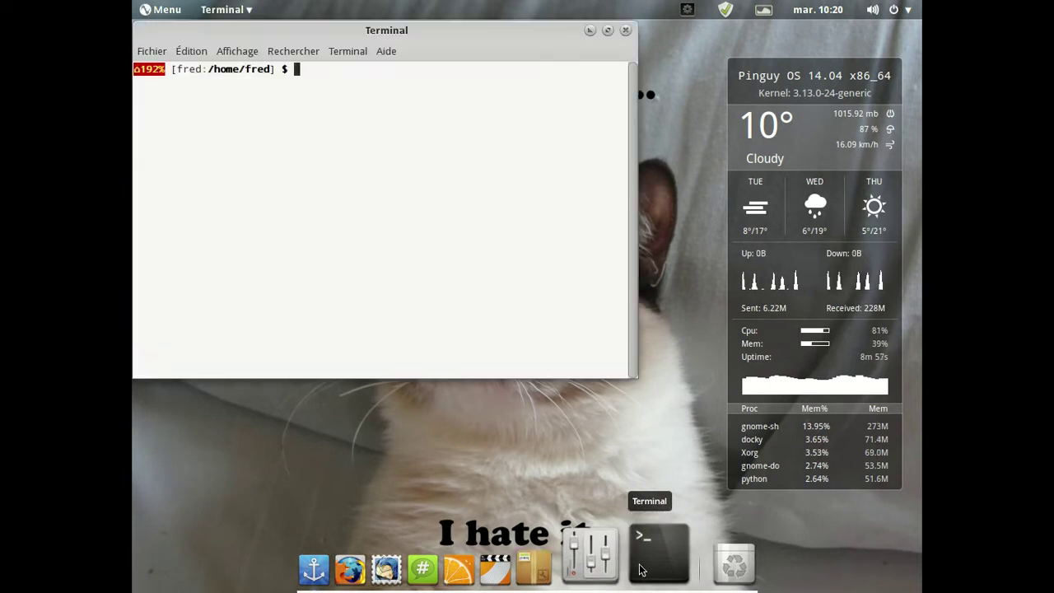
text(df -h)
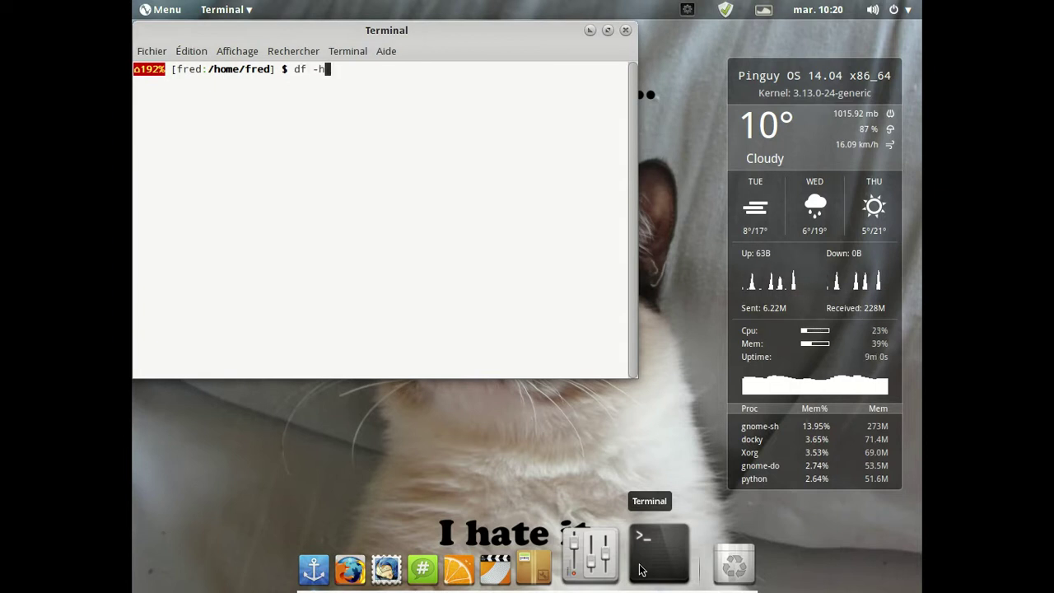
key(Return)
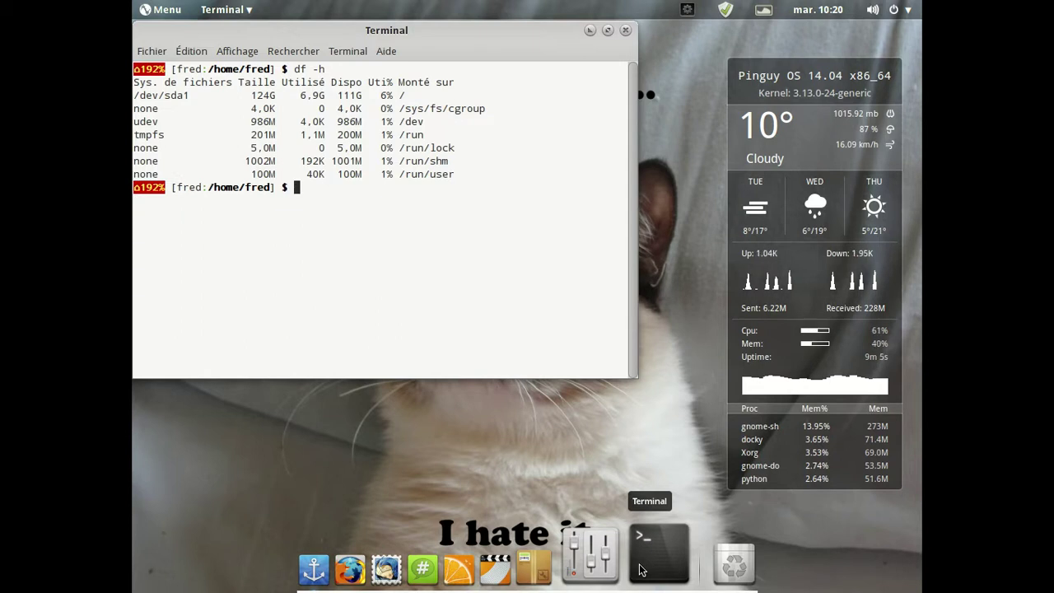
text(exit)
key(Return)
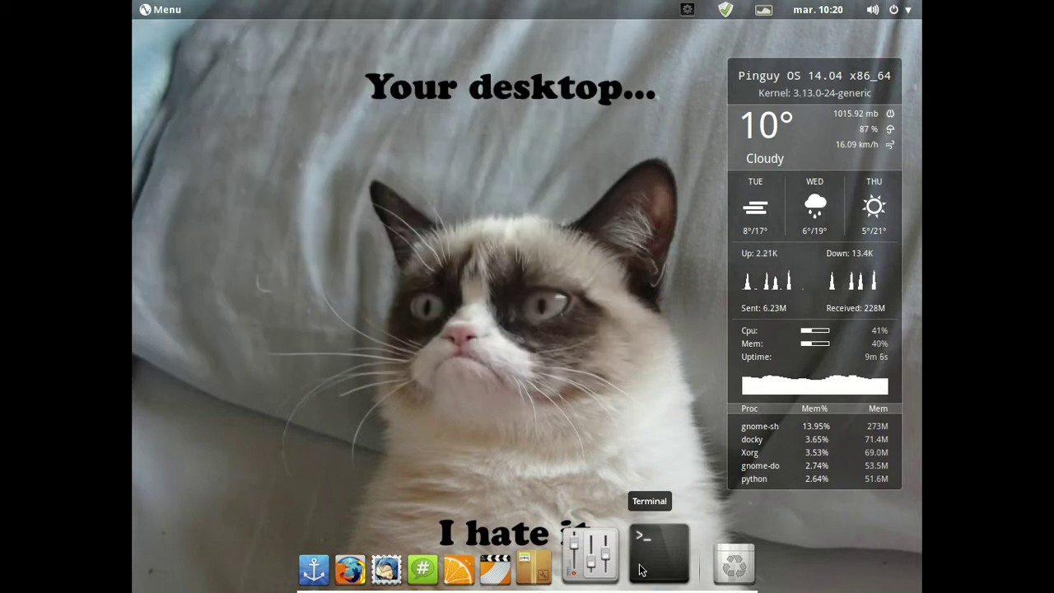
Step: Launch BleachBit (as root) from the system tools applications and authorize it with the account password
click(157, 11)
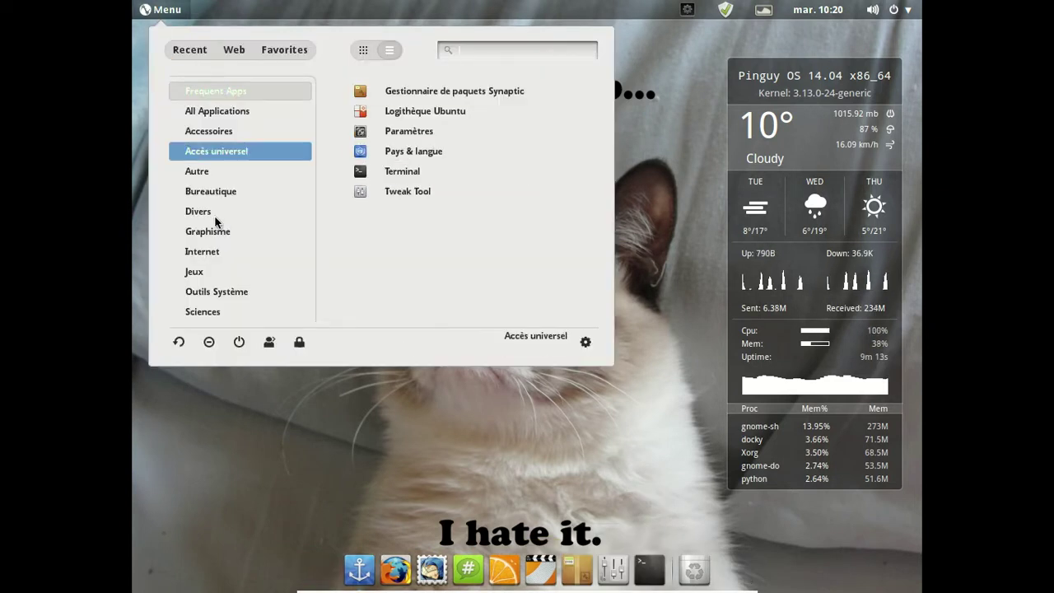
click(209, 292)
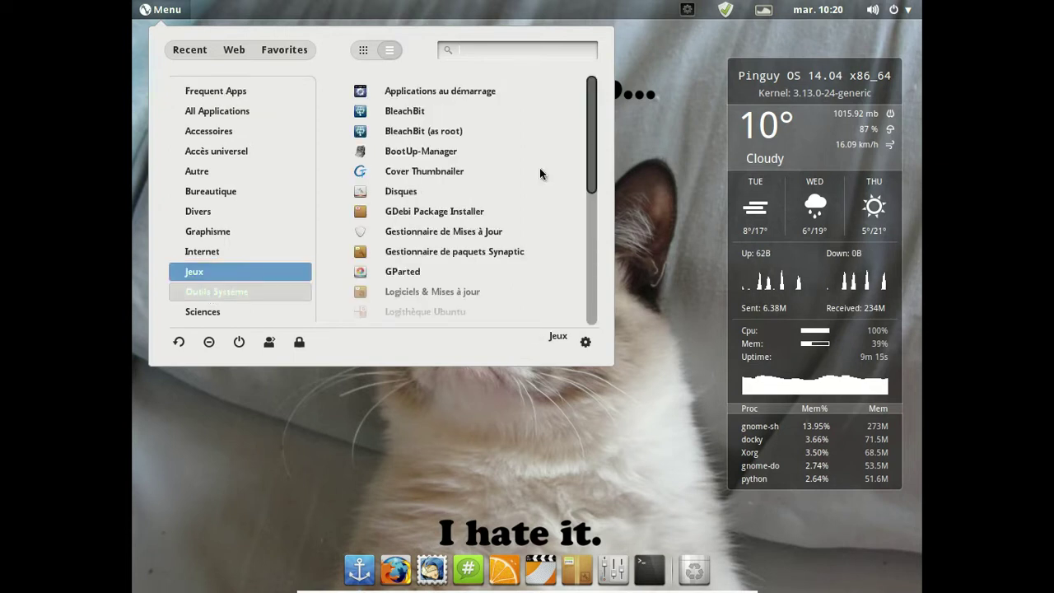
click(452, 130)
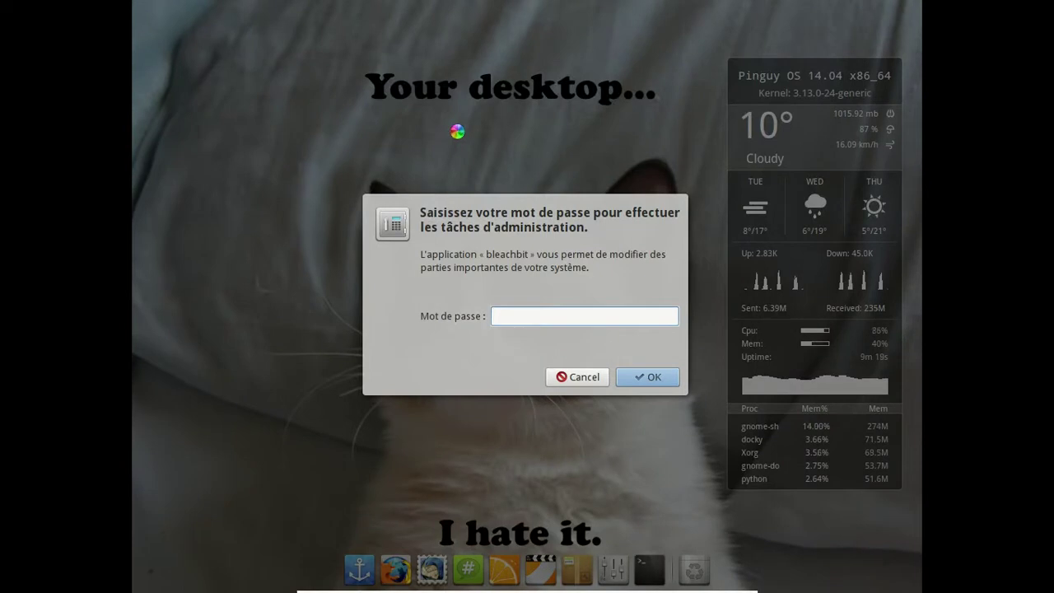
text(********)
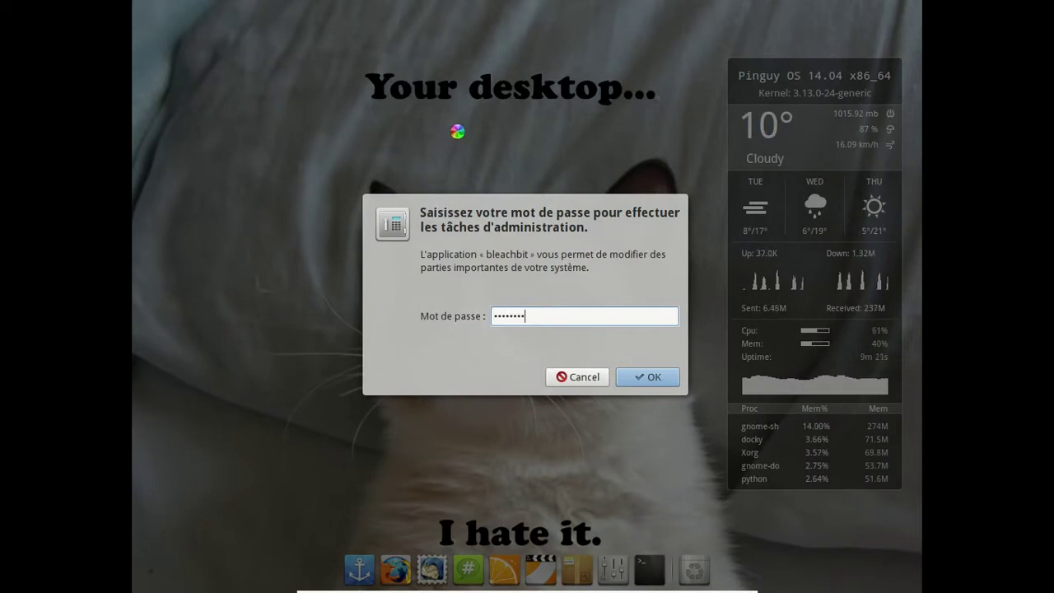
key(Return)
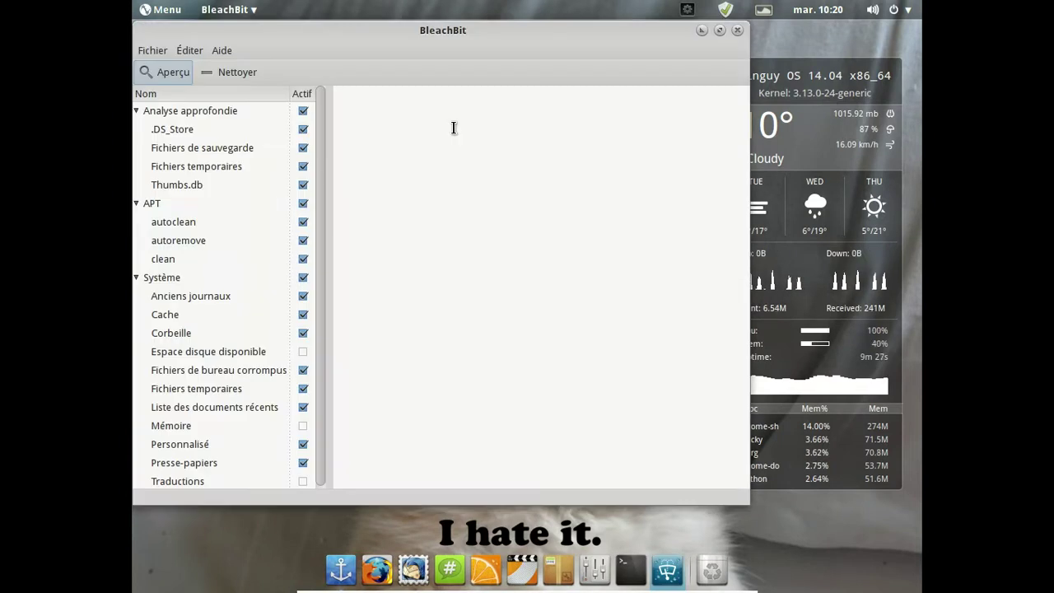
Step: Run a BleachBit preview of the files the selected cleaners would delete, and close BleachBit
click(164, 73)
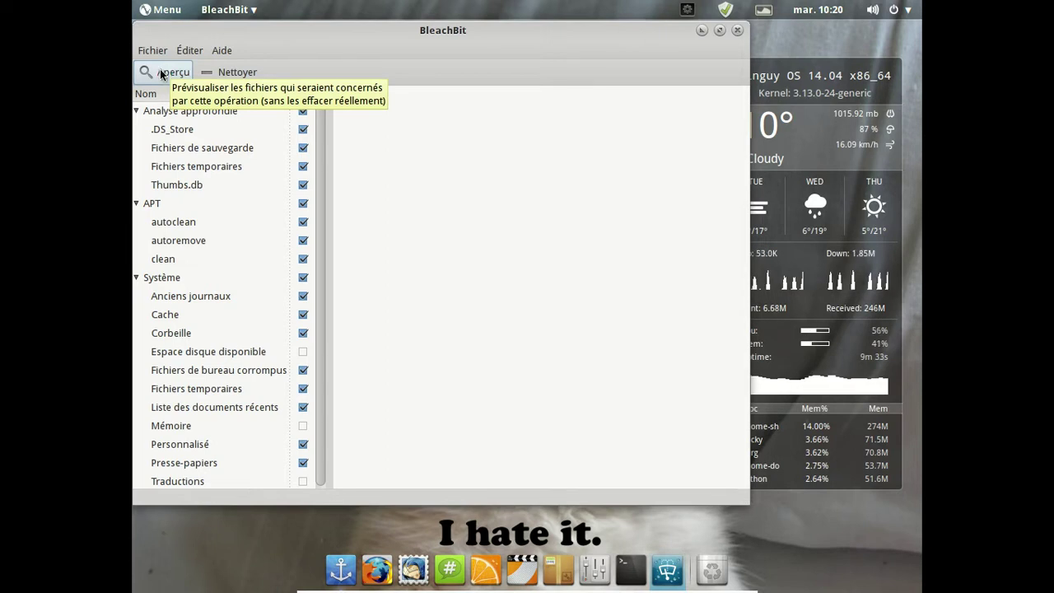
click(161, 73)
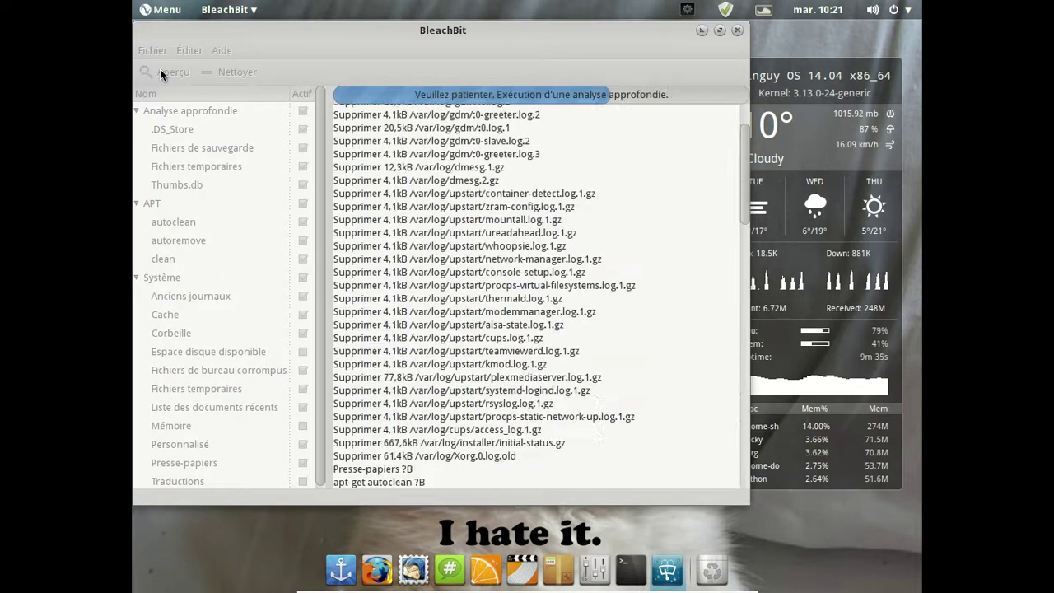
click(736, 34)
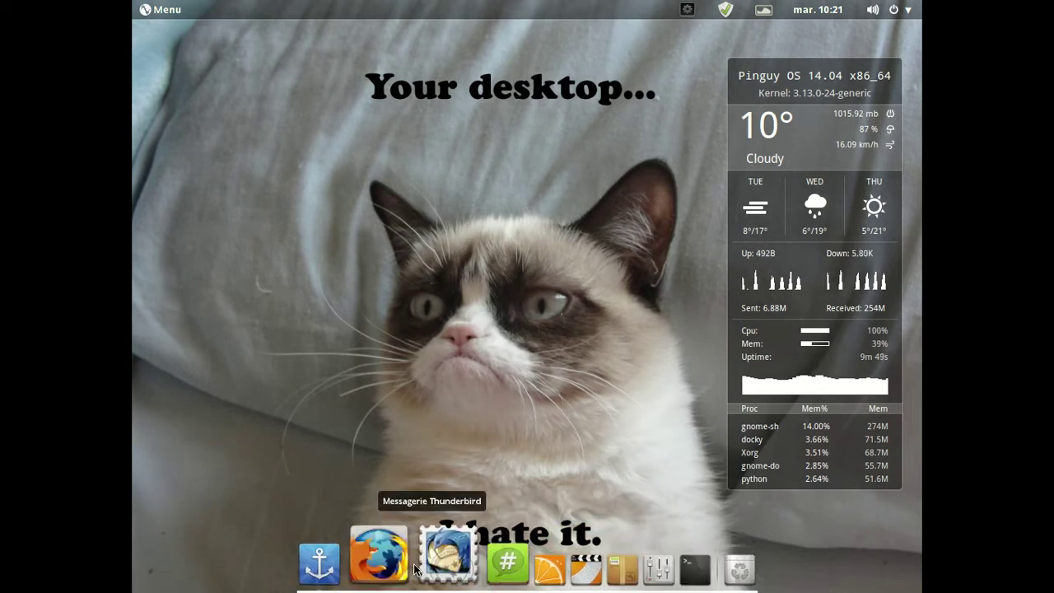
Step: Browse the accessories and accessibility application categories, and launch LibreOffice Writer from the office category
click(165, 10)
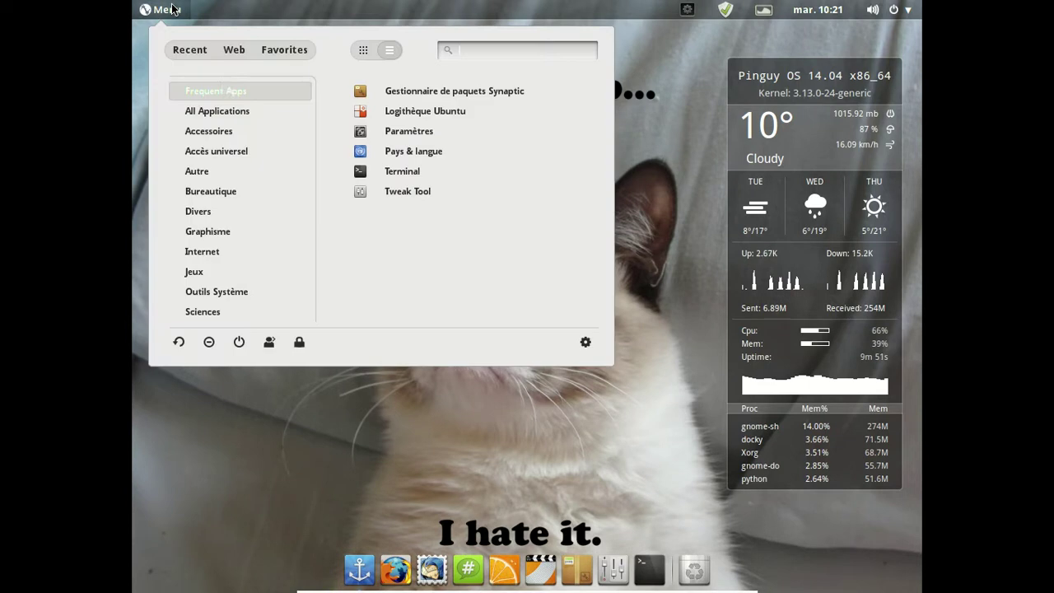
click(212, 135)
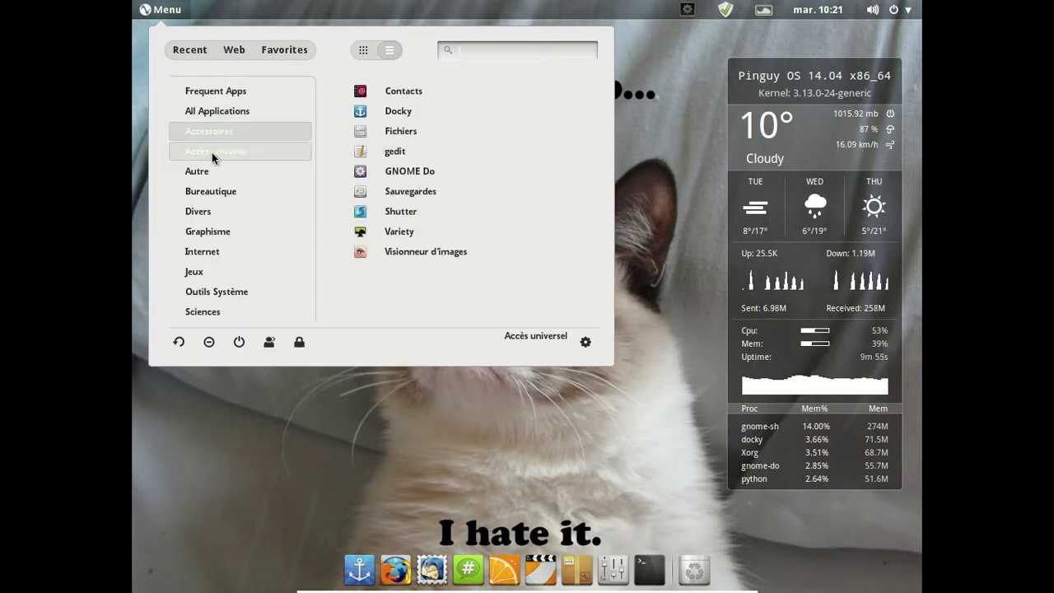
click(212, 153)
click(213, 188)
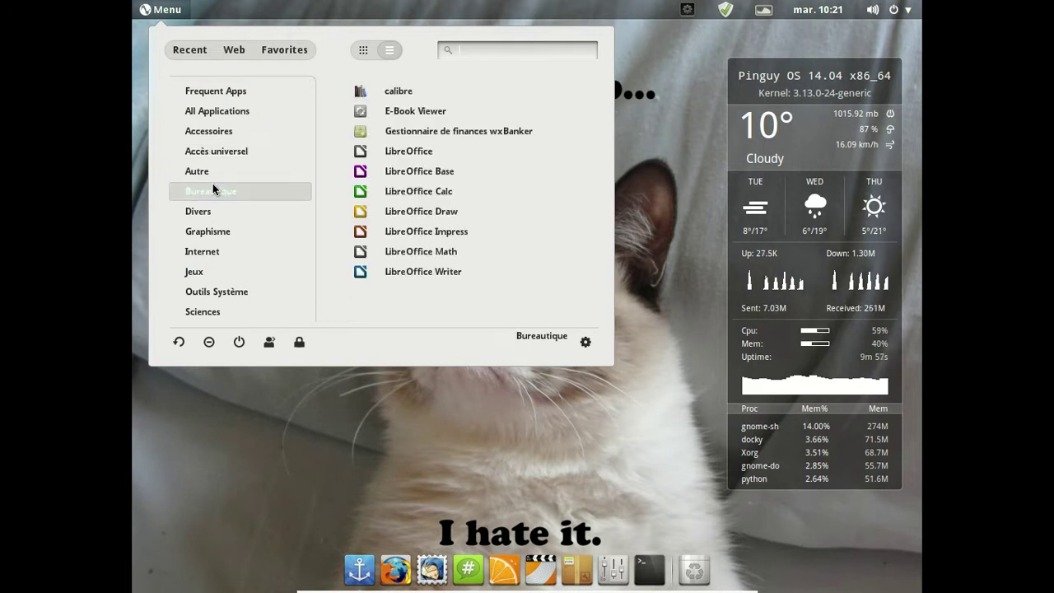
click(420, 274)
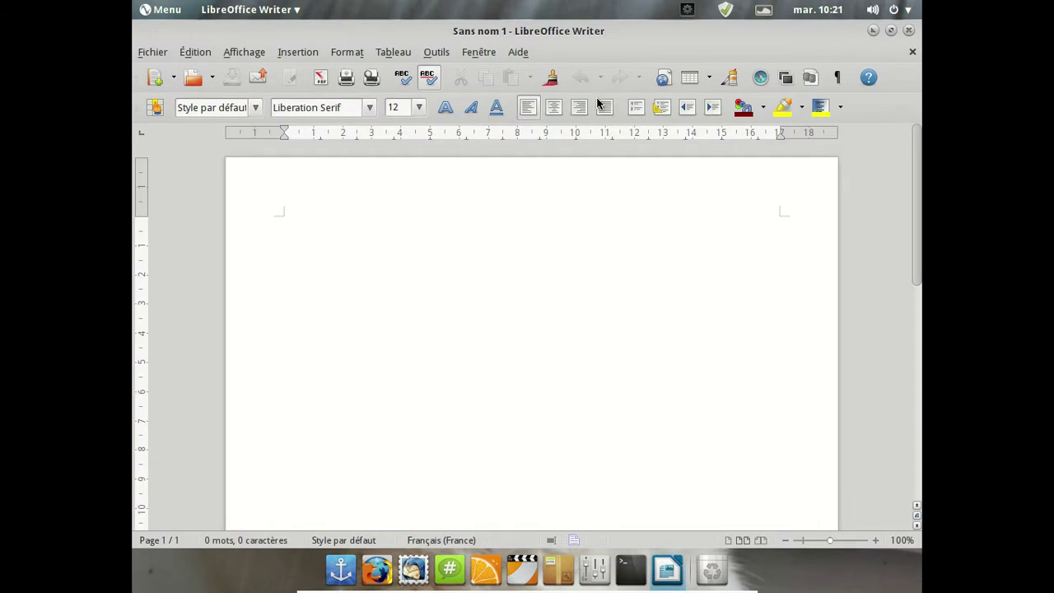
Step: View the LibreOffice version information, dismiss it, and close Writer
click(518, 55)
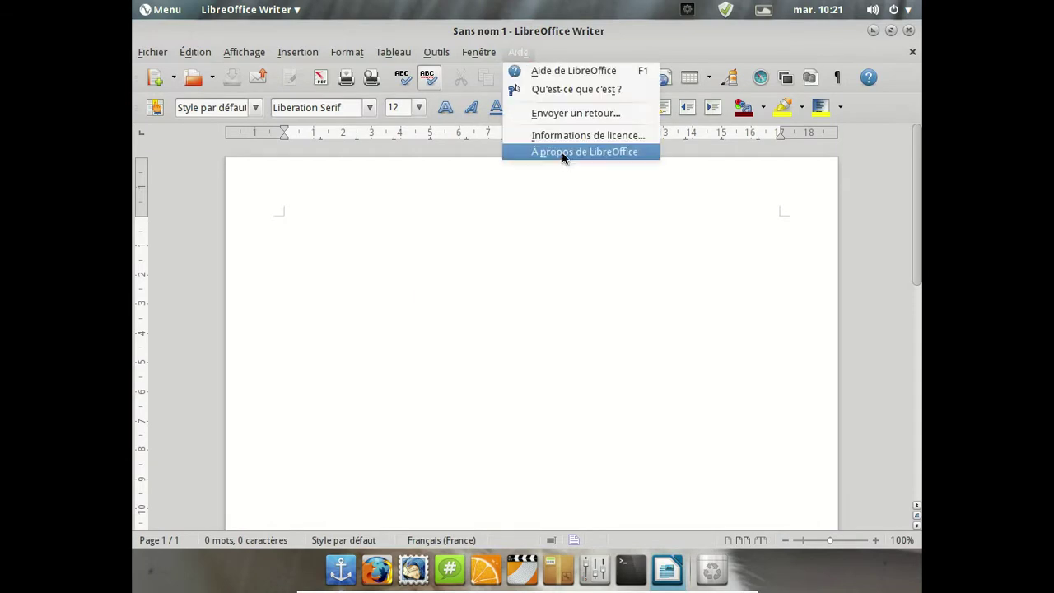
click(561, 152)
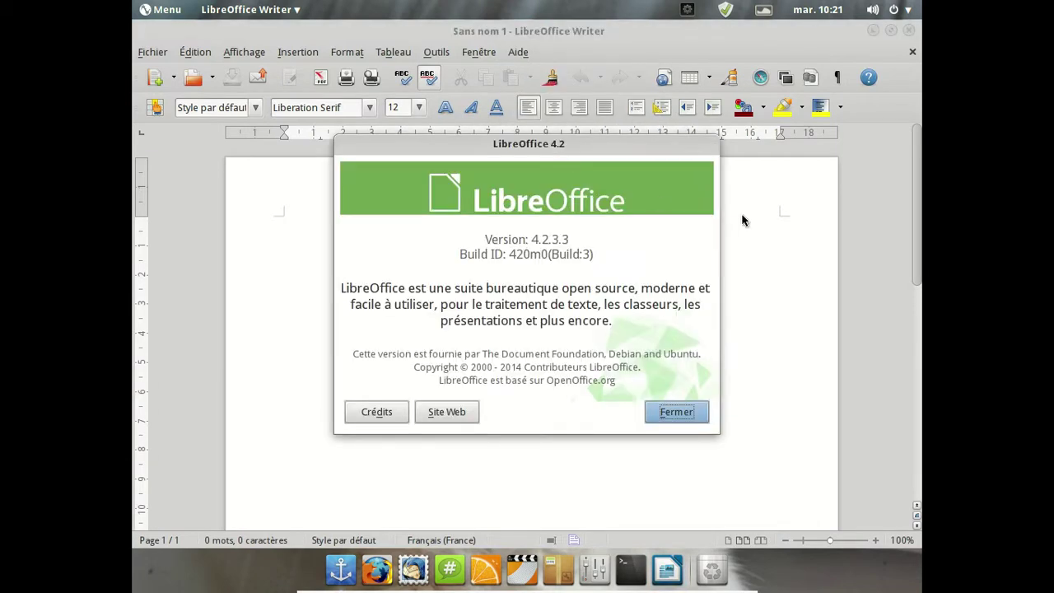
click(664, 420)
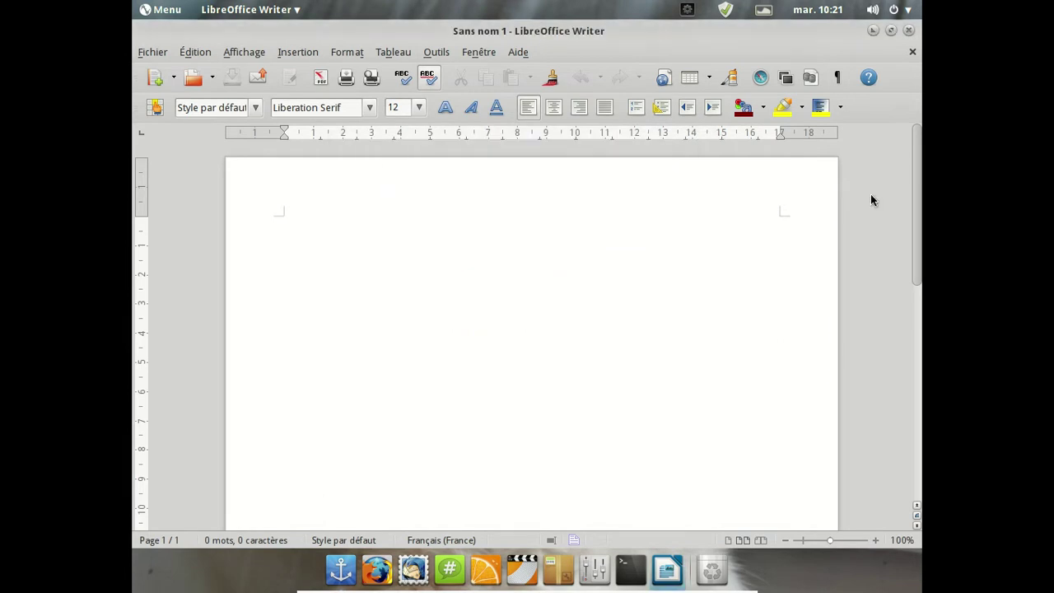
click(909, 30)
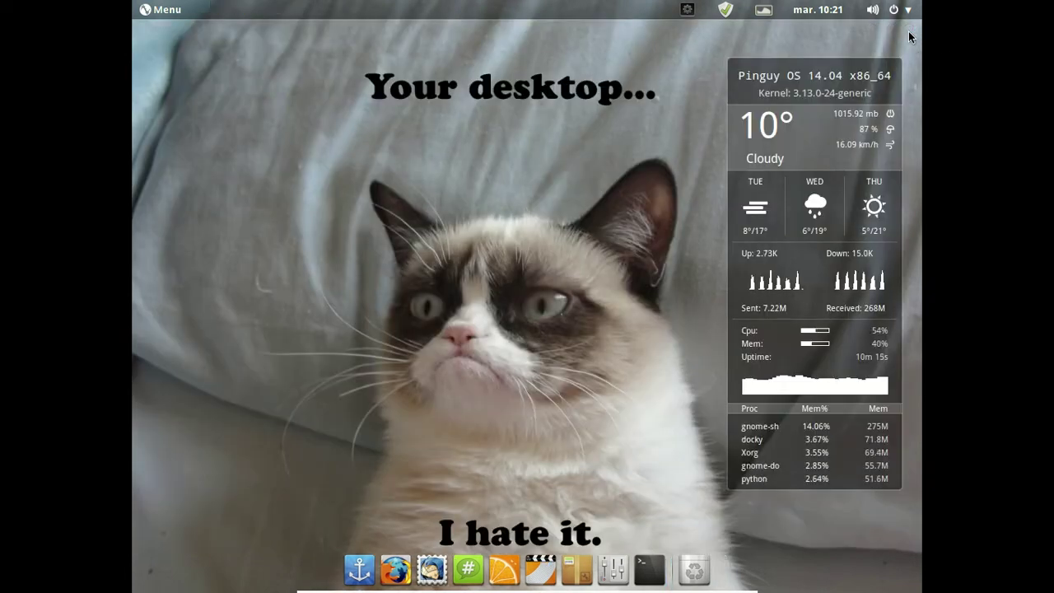
Step: Bring up the GNOME Do launcher, open its options, and quit it
click(688, 11)
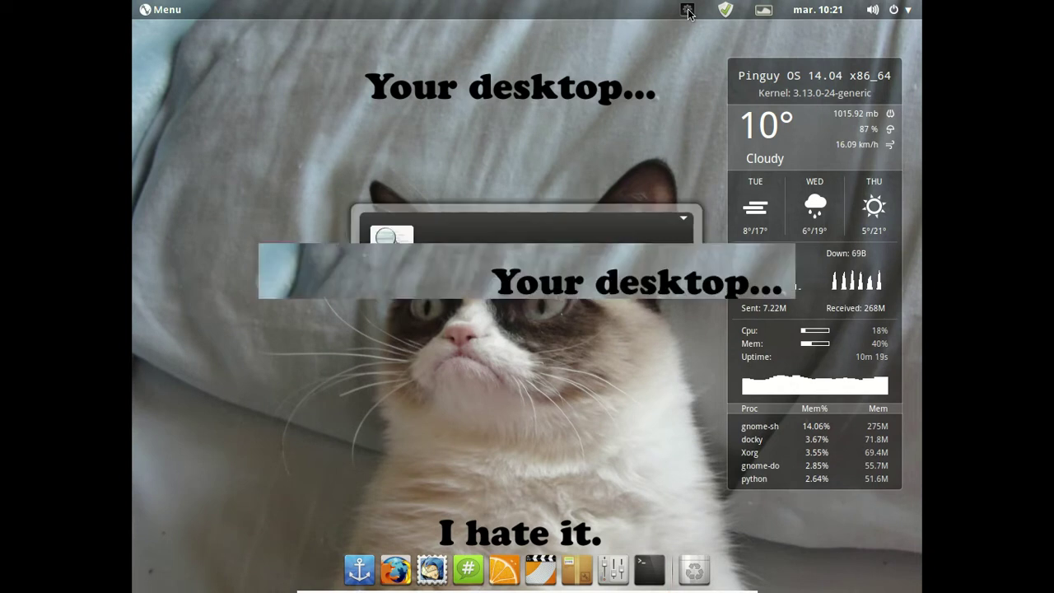
click(683, 217)
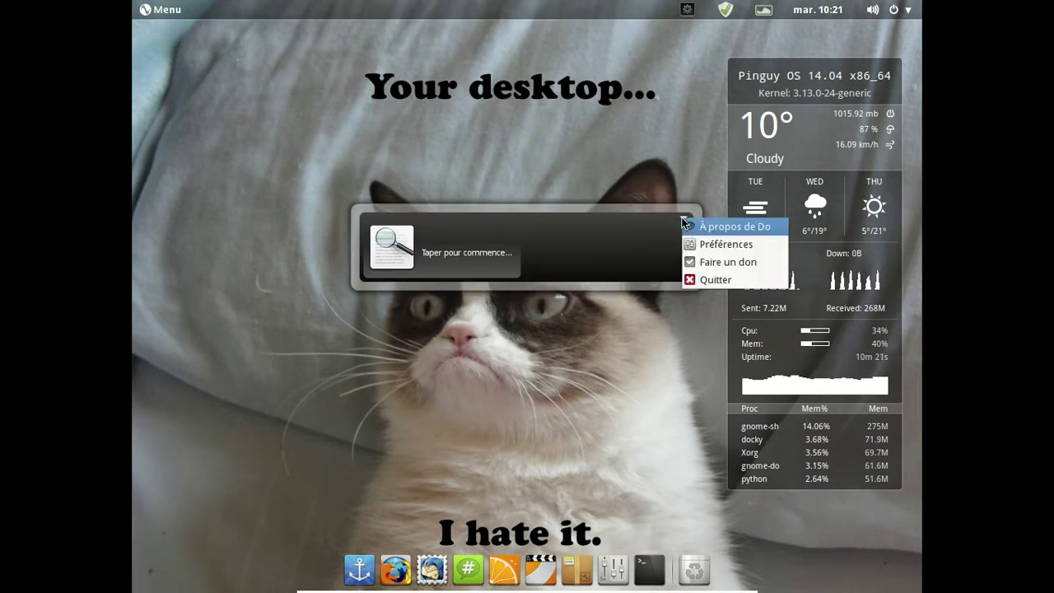
click(733, 281)
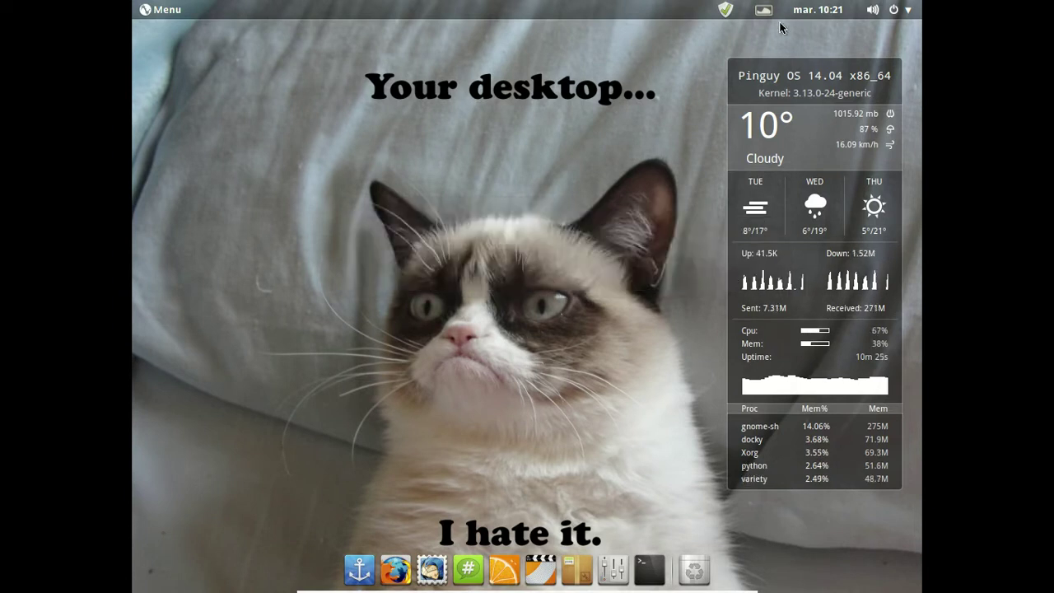
Step: Search the applications for conky, launch the Conky configuration app, and apply the Use-Conky-Elune-theme task
click(169, 10)
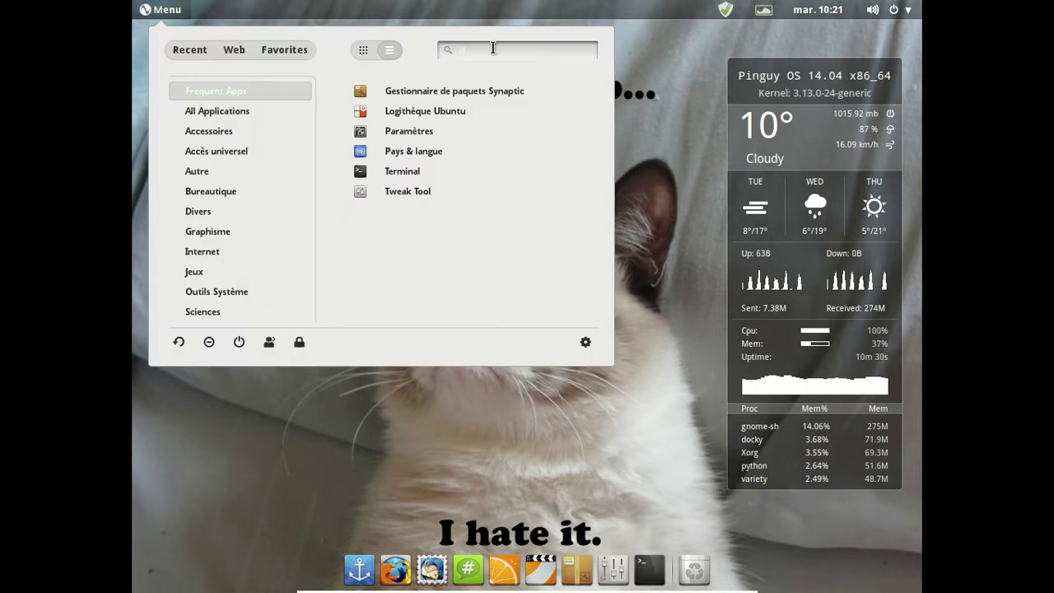
text(del)
key(BackSpace)
key(BackSpace)
key(BackSpace)
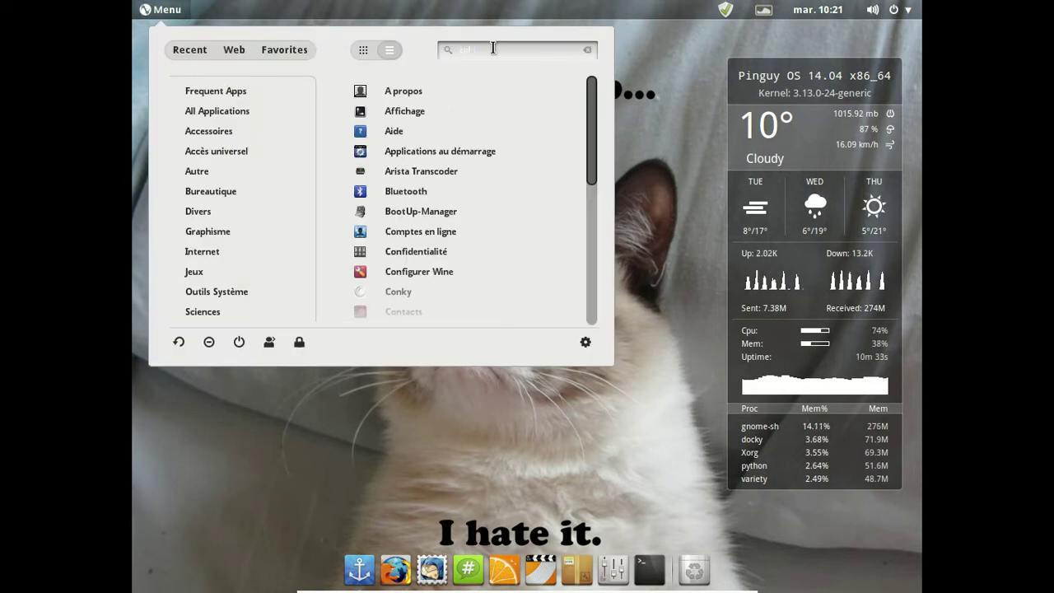
text(conky)
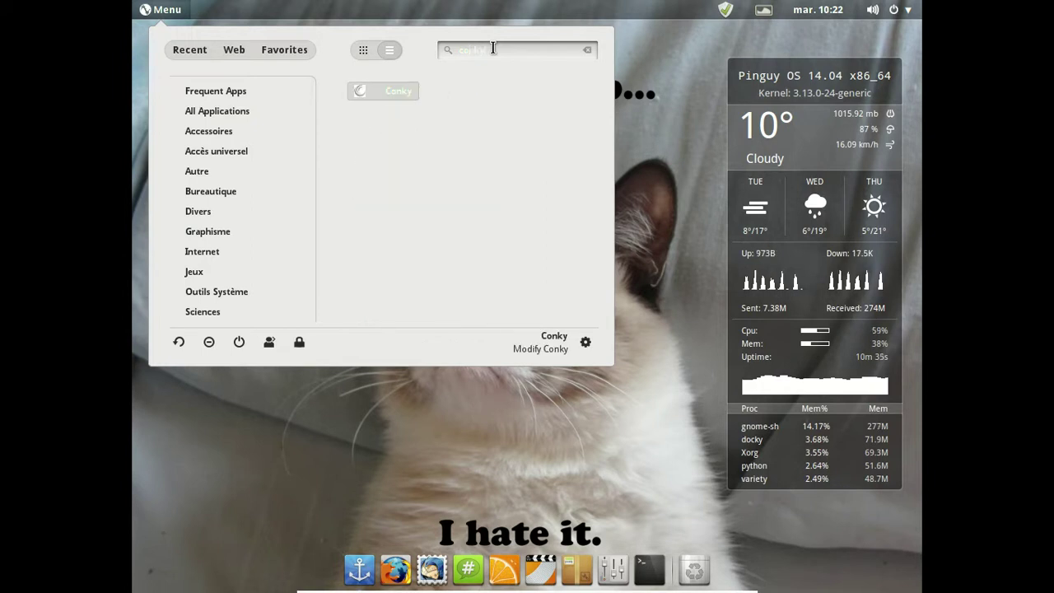
key(Return)
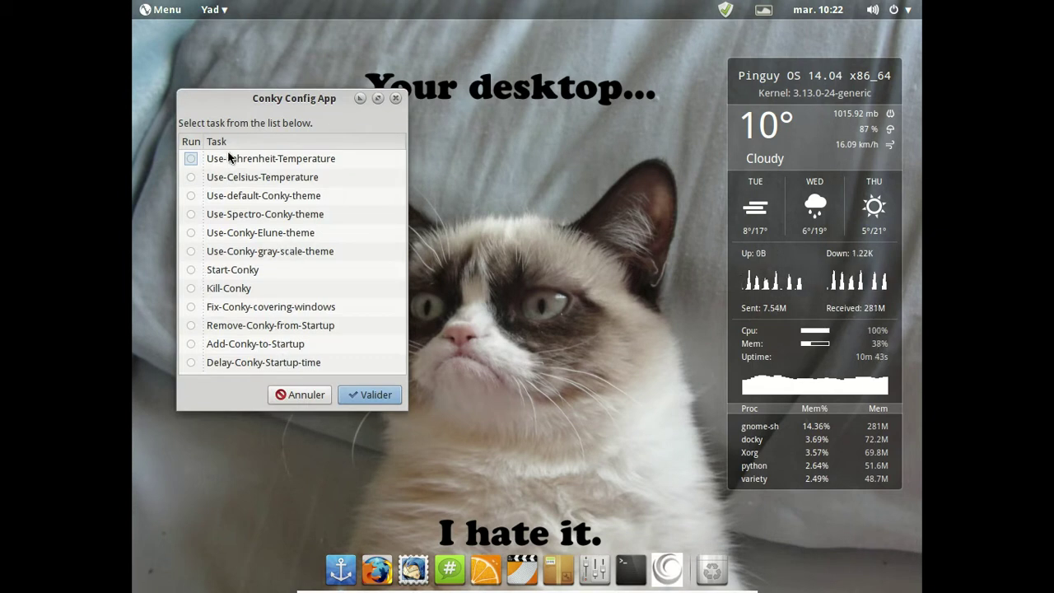
click(188, 235)
click(366, 393)
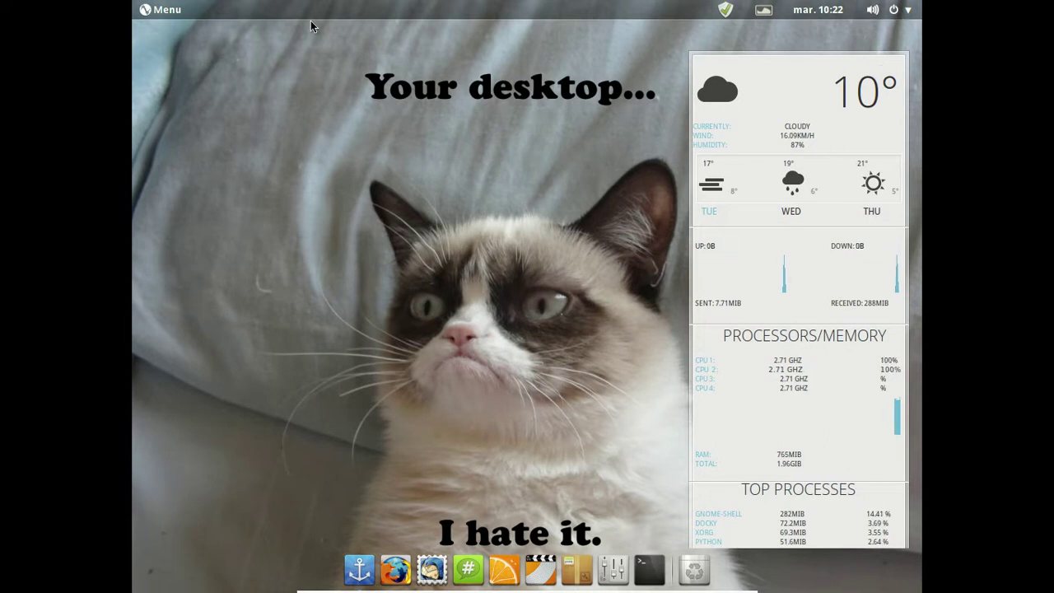
Step: Reopen the Conky configuration app by searching for conky, and select the Use-Conky-gray-scale-theme task
click(175, 9)
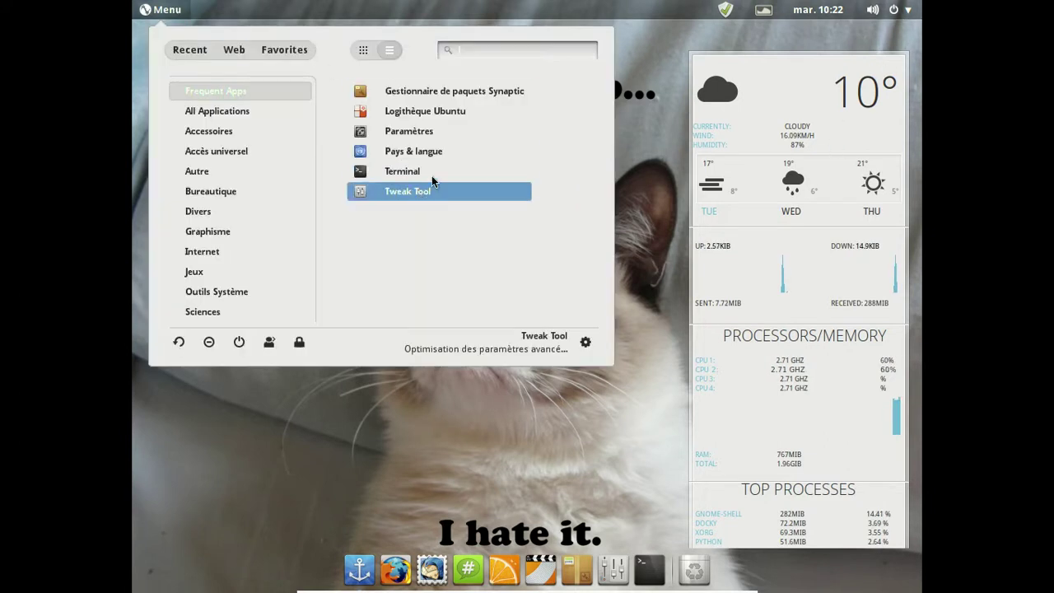
text(conky)
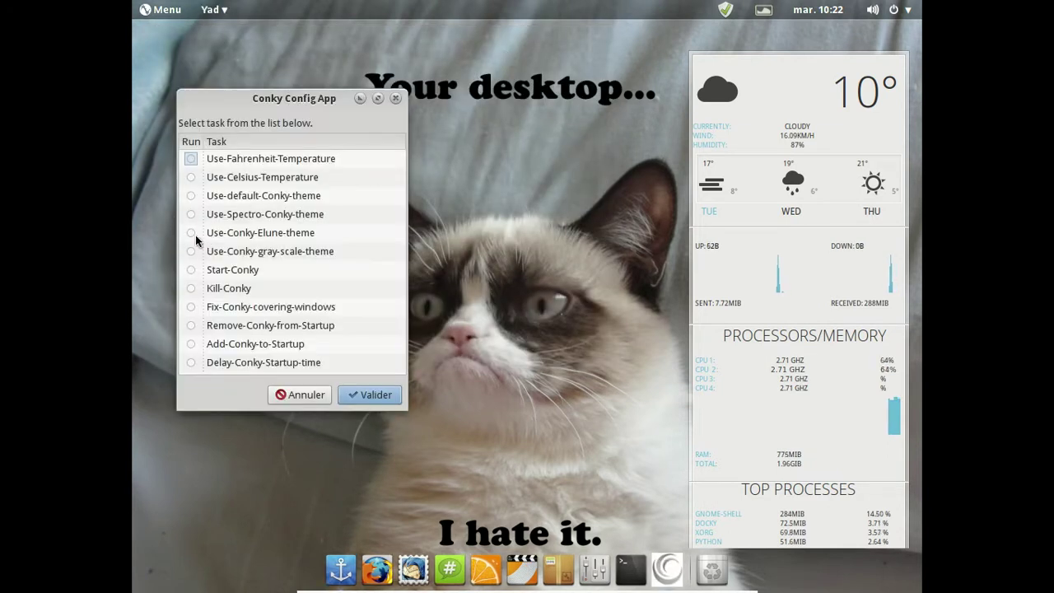
click(192, 252)
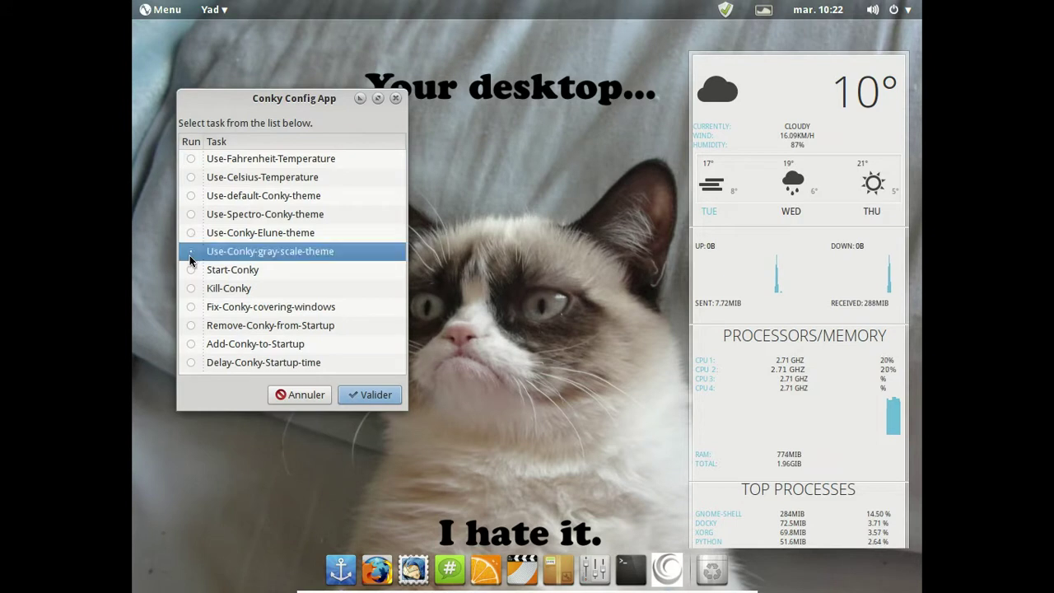